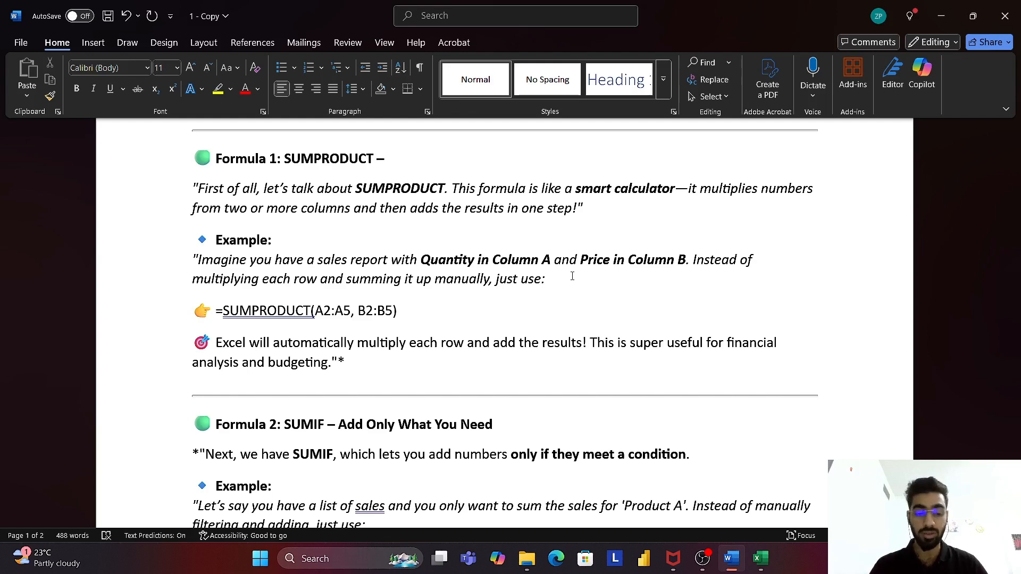
# - Switch to the Advanced Excel 1 workbook in Excel and examine the Jul-23 service line formulas in the Forecast sheet's Sumproduct table
pyautogui.hotkey('alt', 'Tab')
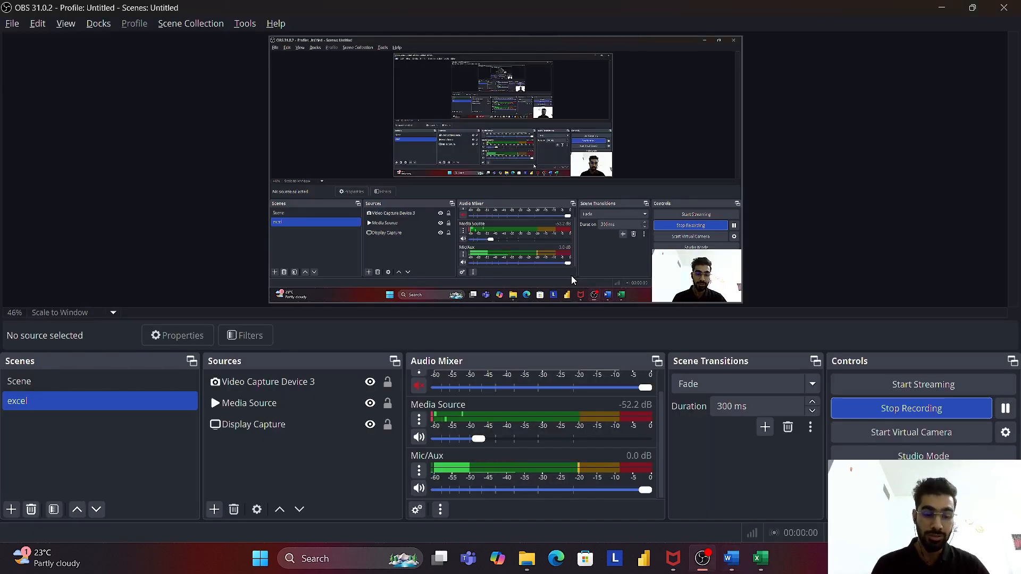
pyautogui.hotkey('alt', 'Tab')
pyautogui.hotkey('alt', 'Tab')
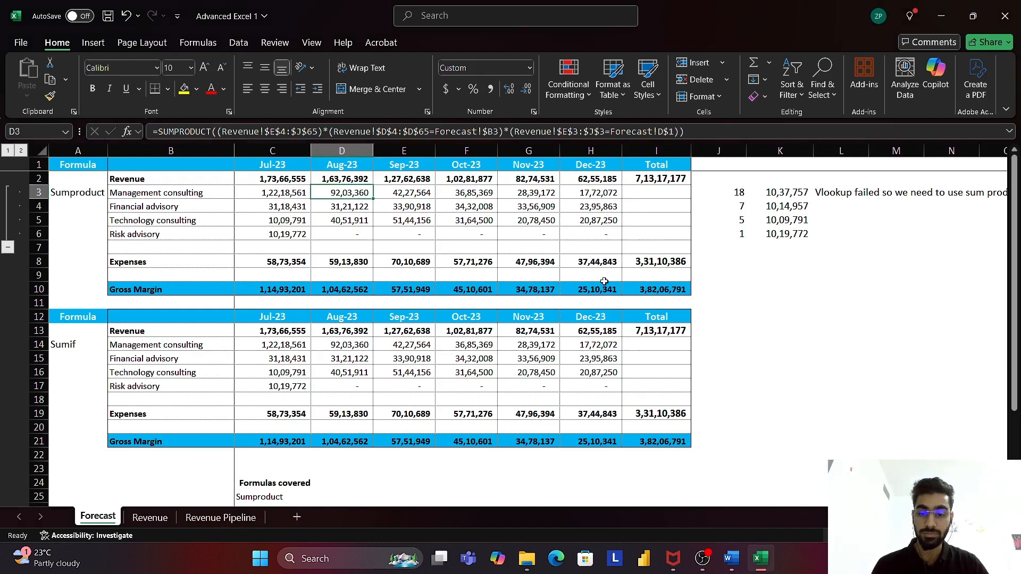
pyautogui.click(149, 196)
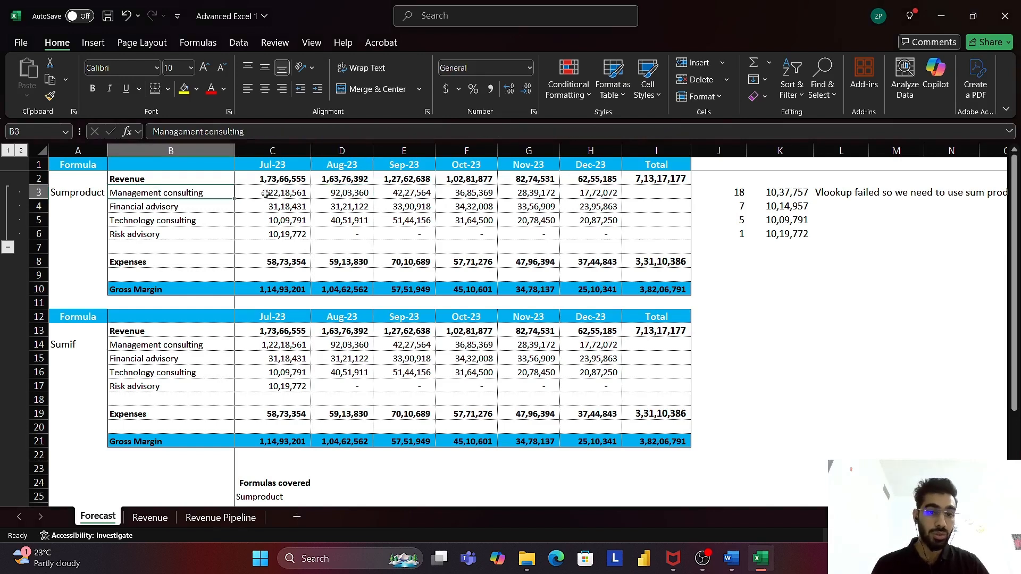
pyautogui.click(266, 194)
pyautogui.press('Left')
pyautogui.press('Right')
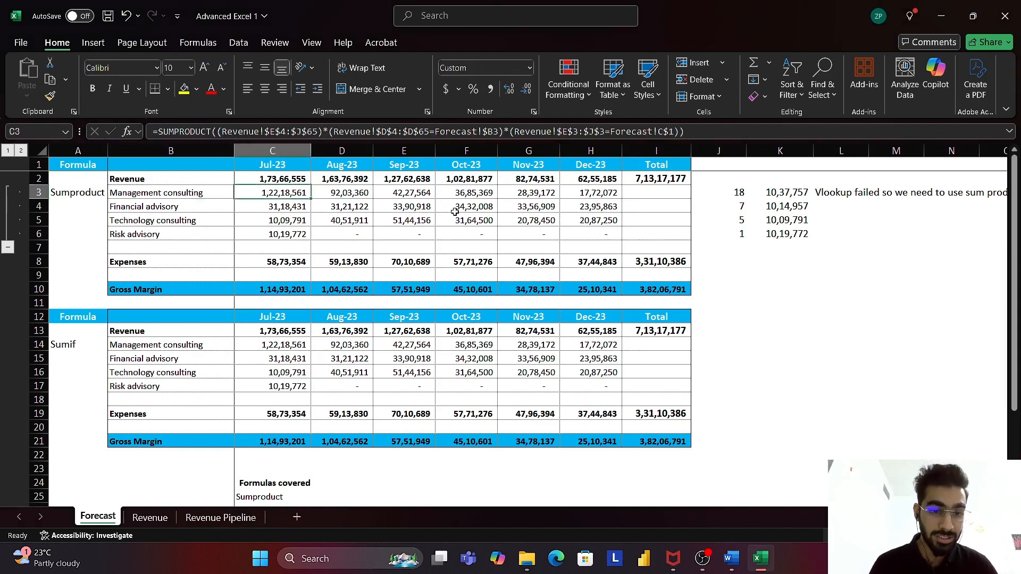
pyautogui.press('Down')
pyautogui.press('Down')
pyautogui.press('Down')
pyautogui.press('Up')
pyautogui.press('Up')
pyautogui.press('Up')
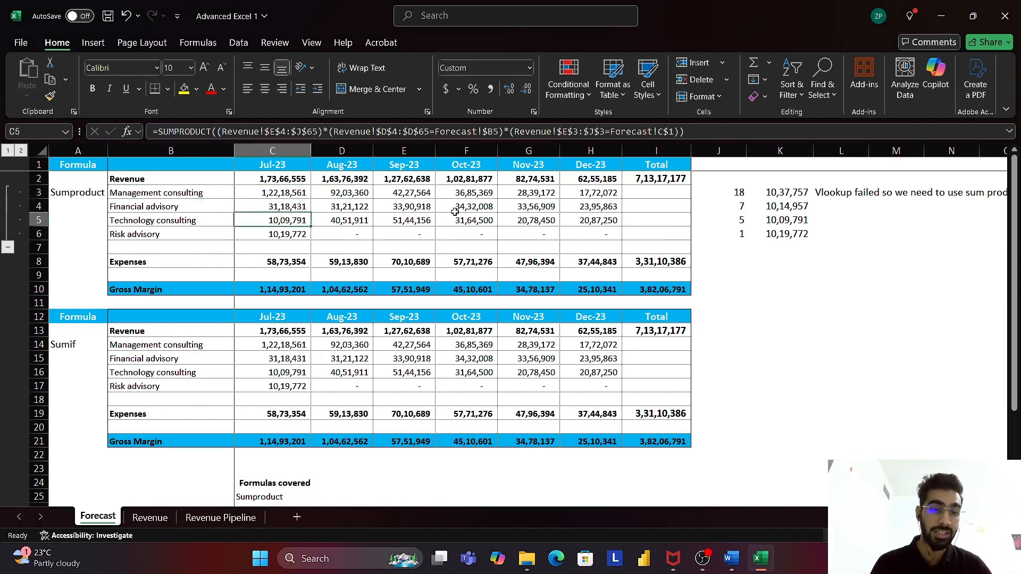
pyautogui.press('Down')
pyautogui.press('Down')
pyautogui.press('Down')
pyautogui.press('Up')
pyautogui.press('Up')
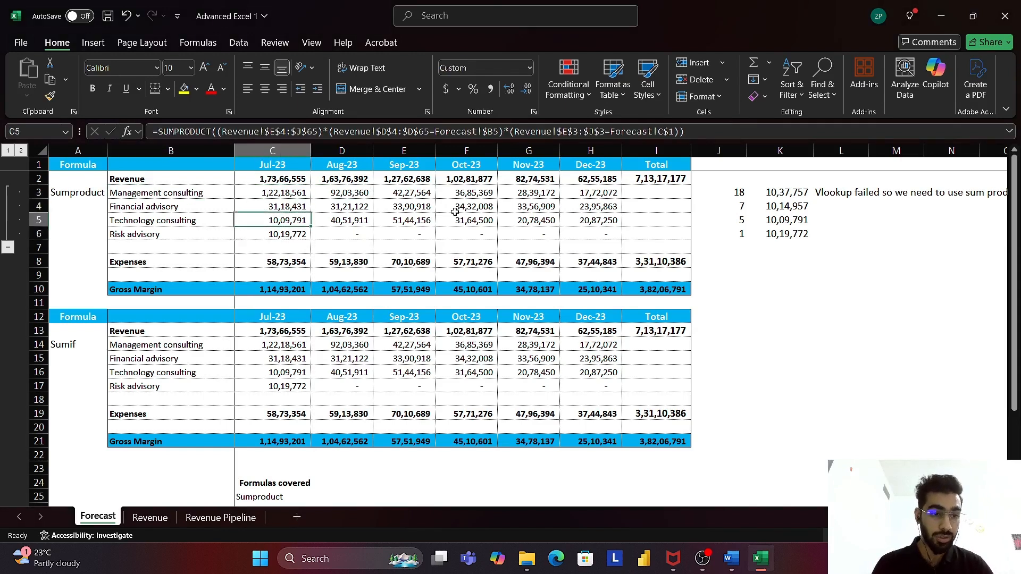
# - Compare the July and August management consulting formulas and look over the Total column of the Sumproduct table
pyautogui.press('Up')
pyautogui.press('Left')
pyautogui.press('Right')
pyautogui.press('Right')
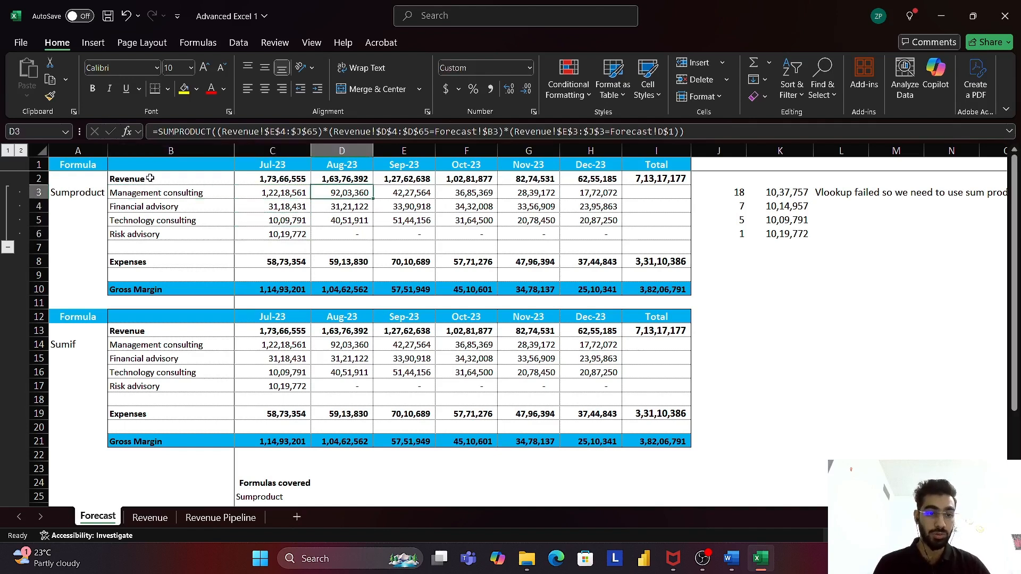
pyautogui.click(278, 196)
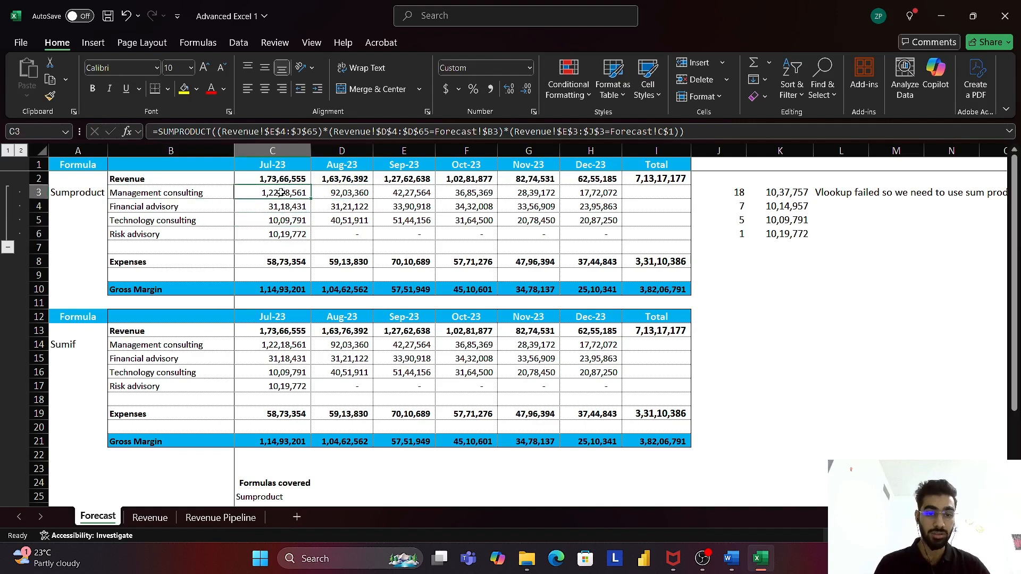
pyautogui.click(496, 215)
pyautogui.click(666, 213)
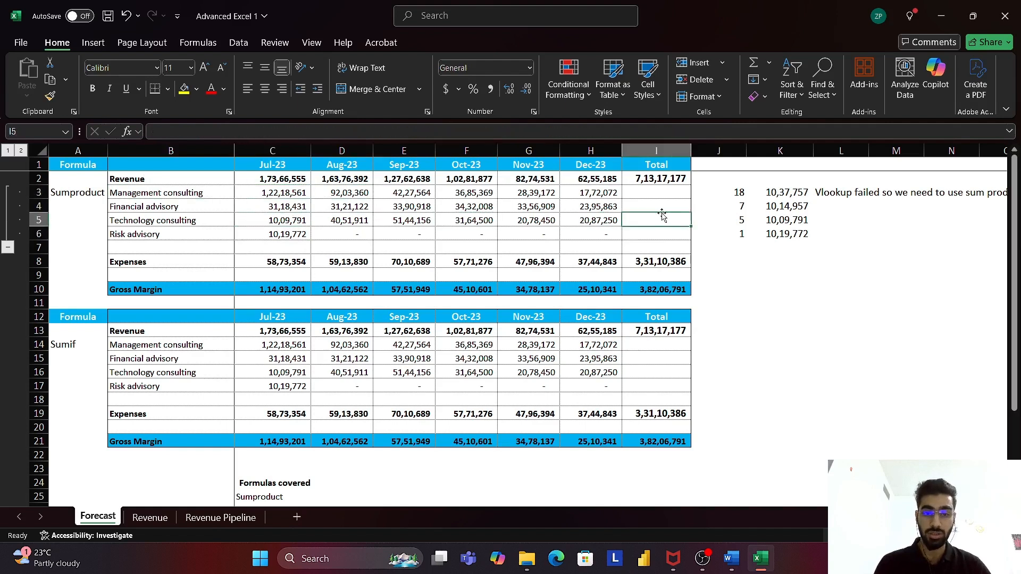
pyautogui.click(349, 193)
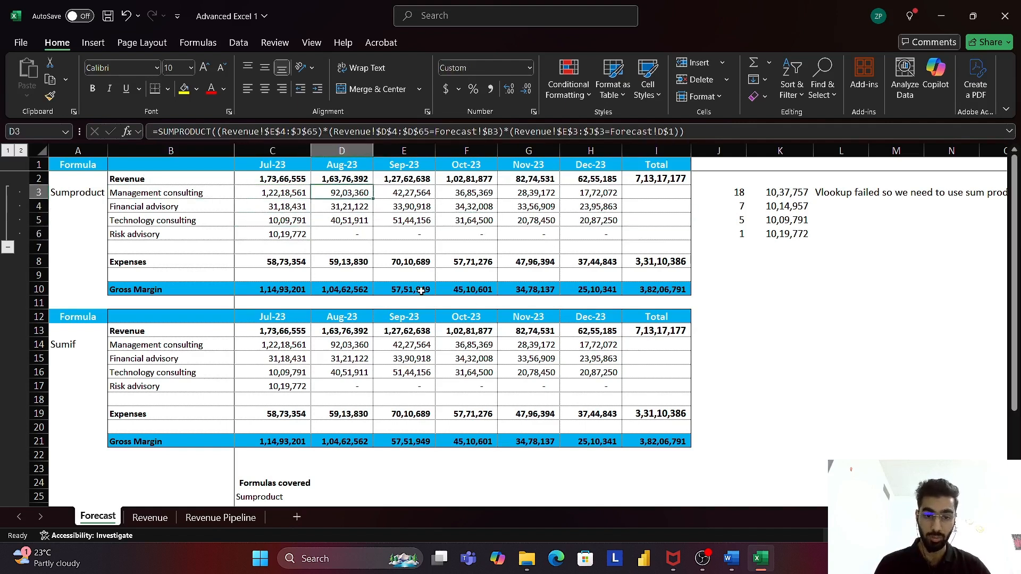
# - Open the Revenue sheet and examine the Sep-23 to Dec-23 forecast figures from the first client row down
pyautogui.click(150, 518)
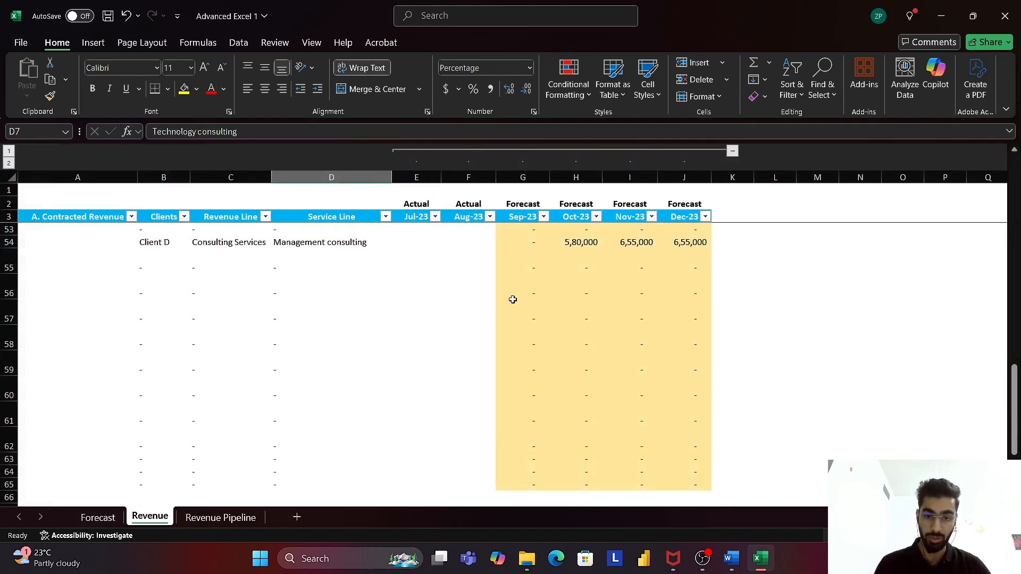
pyautogui.scroll(10, 512, 305)
pyautogui.scroll(3, 512, 305)
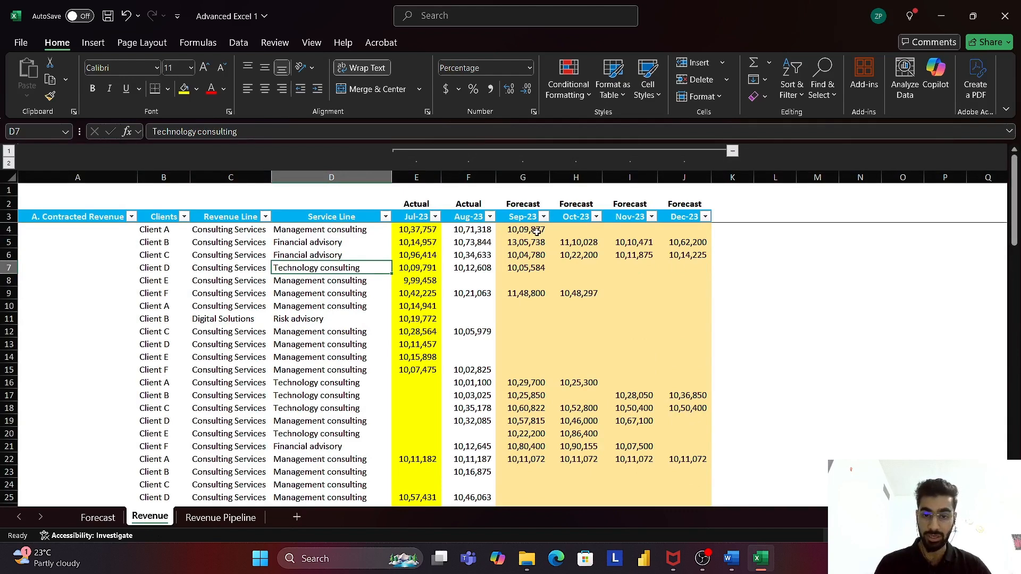
pyautogui.moveTo(531, 230); pyautogui.dragTo(709, 503)
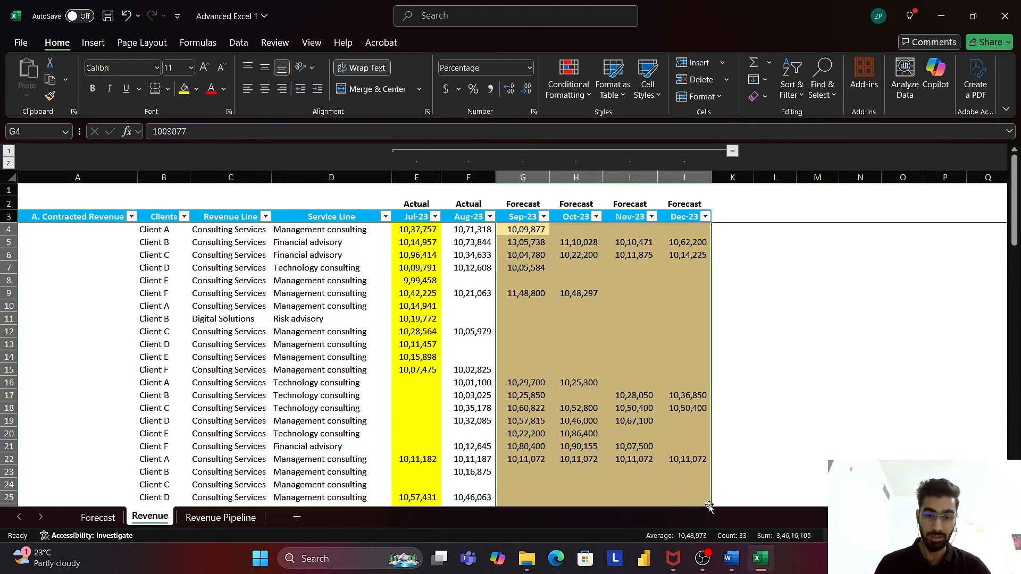
pyautogui.scroll(-1, 452, 266)
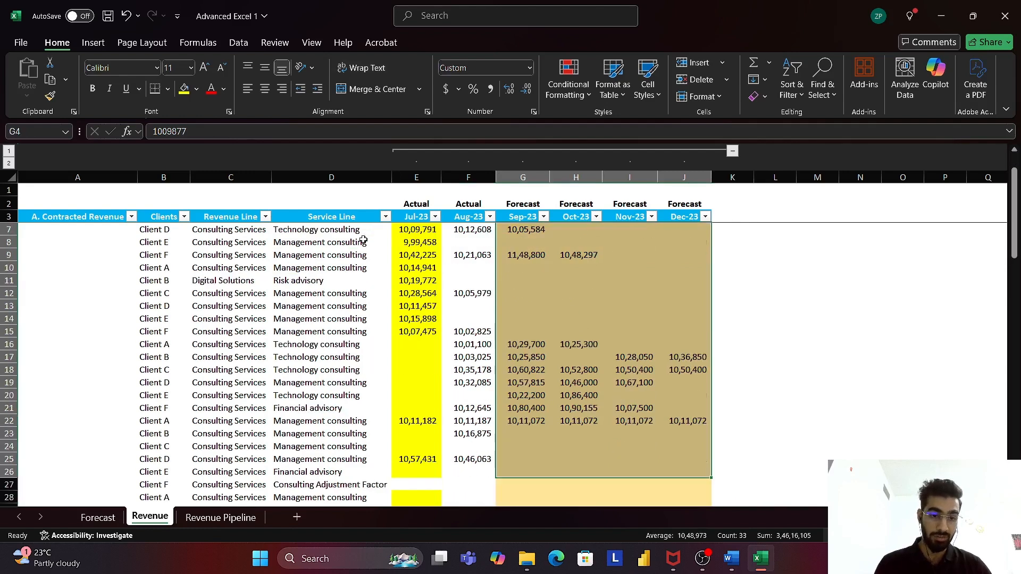
# - Examine the service lines listed on the Revenue sheet and their Jul-23 actual amounts
pyautogui.scroll(1, 357, 253)
pyautogui.click(331, 229)
pyautogui.click(332, 248)
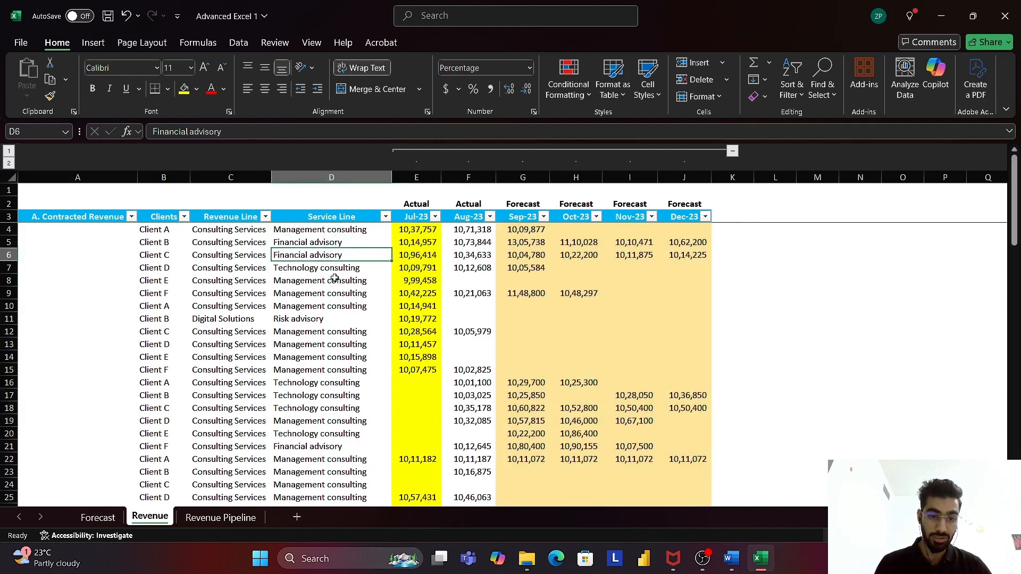
pyautogui.click(332, 281)
pyautogui.click(334, 318)
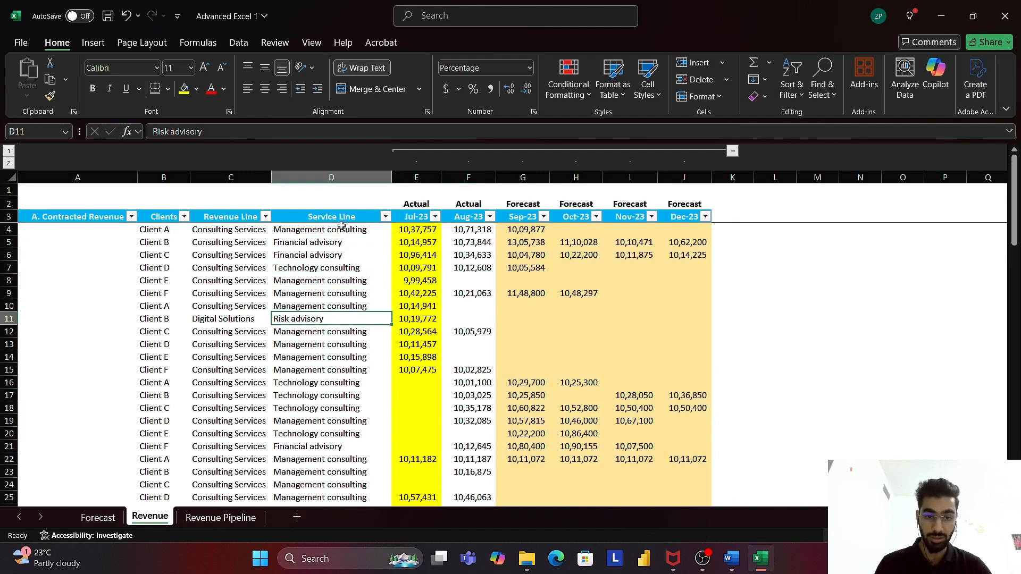
pyautogui.click(317, 230)
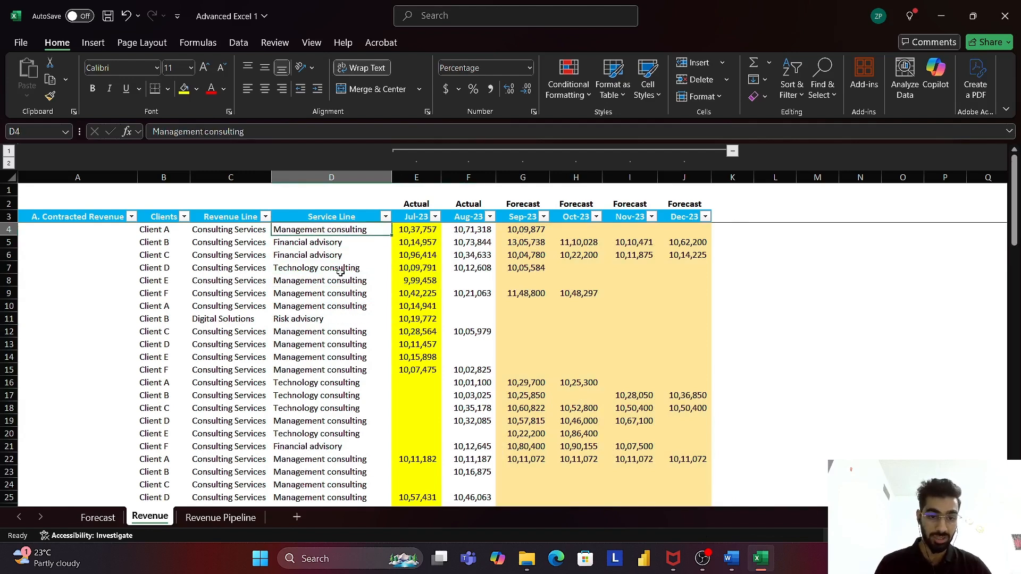
pyautogui.click(411, 230)
pyautogui.click(415, 268)
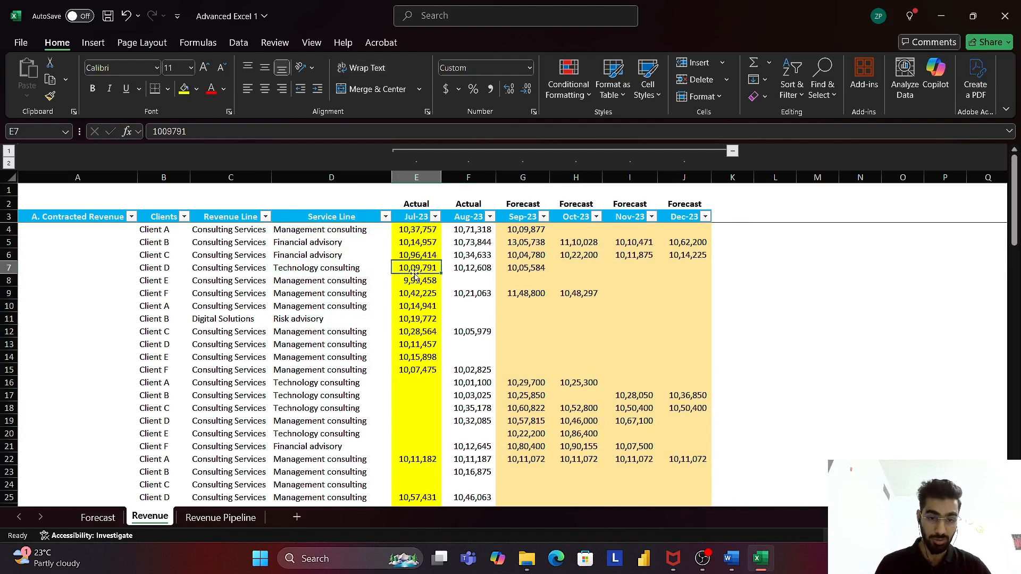
pyautogui.click(414, 293)
pyautogui.click(414, 306)
pyautogui.scroll(-8, 383, 340)
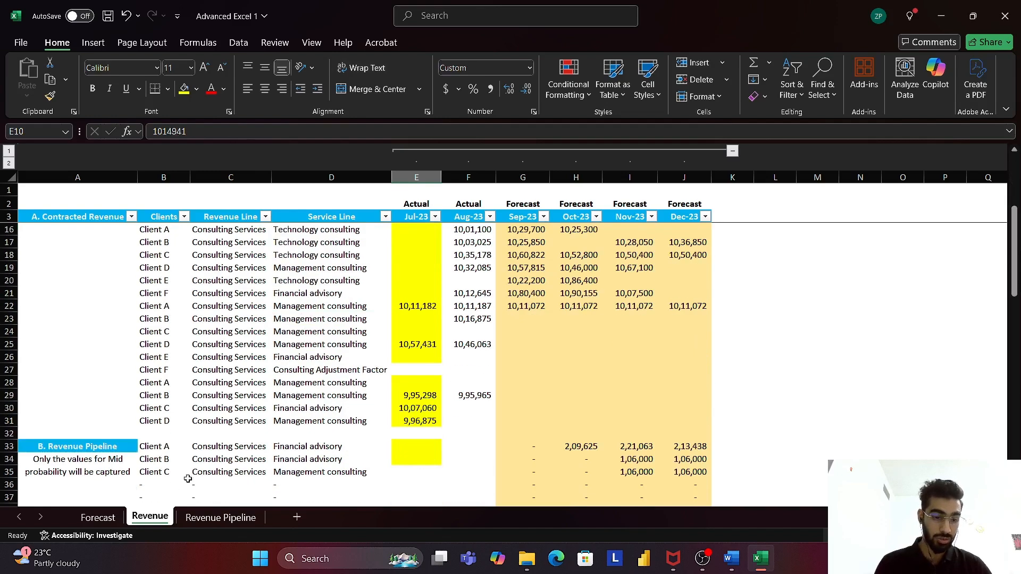
# - Compare the Forecast sheet's service lines and July revenue total with the client rows on the Revenue sheet
pyautogui.click(99, 517)
pyautogui.click(170, 198)
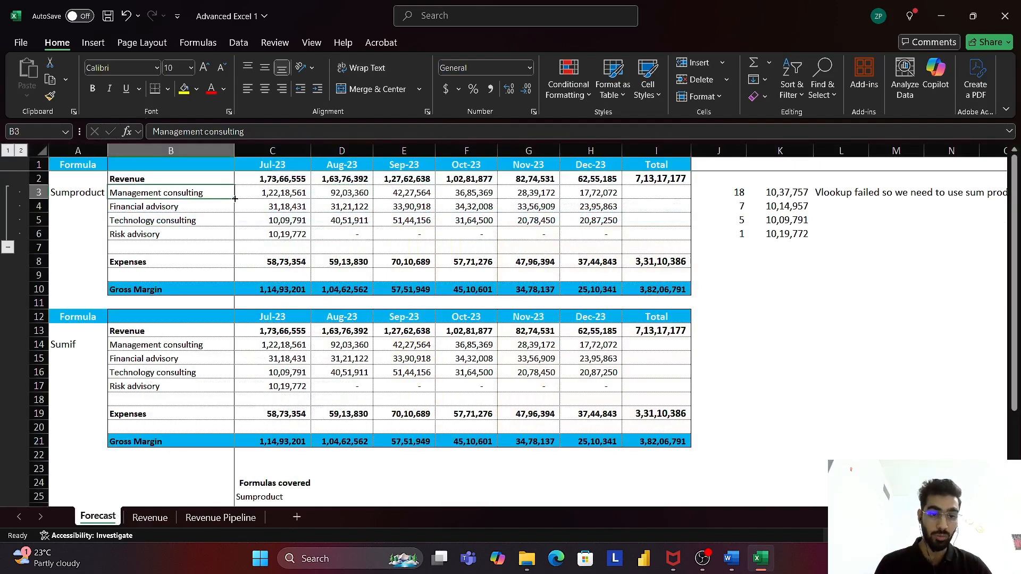
pyautogui.click(150, 518)
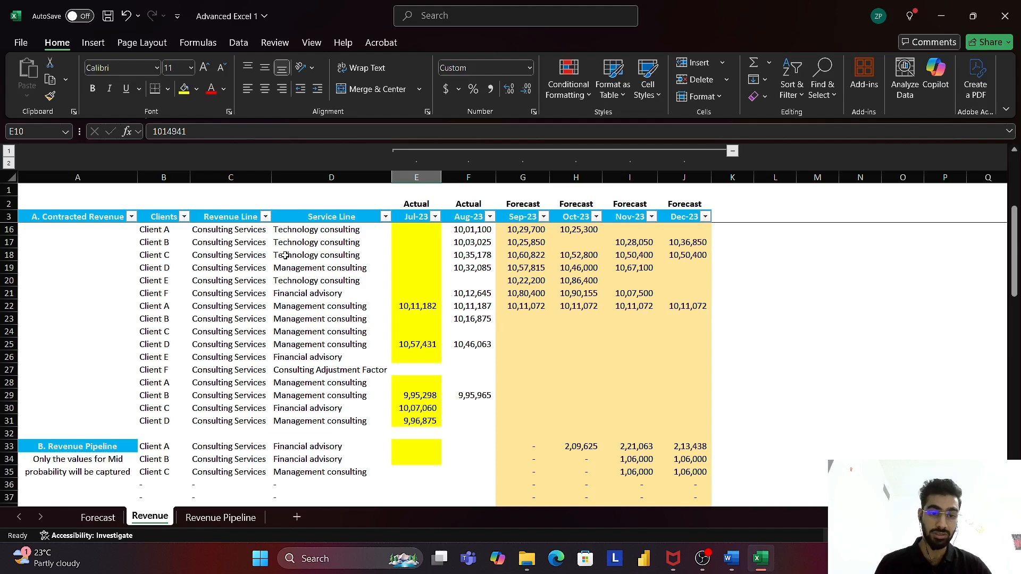
pyautogui.click(98, 517)
pyautogui.click(271, 183)
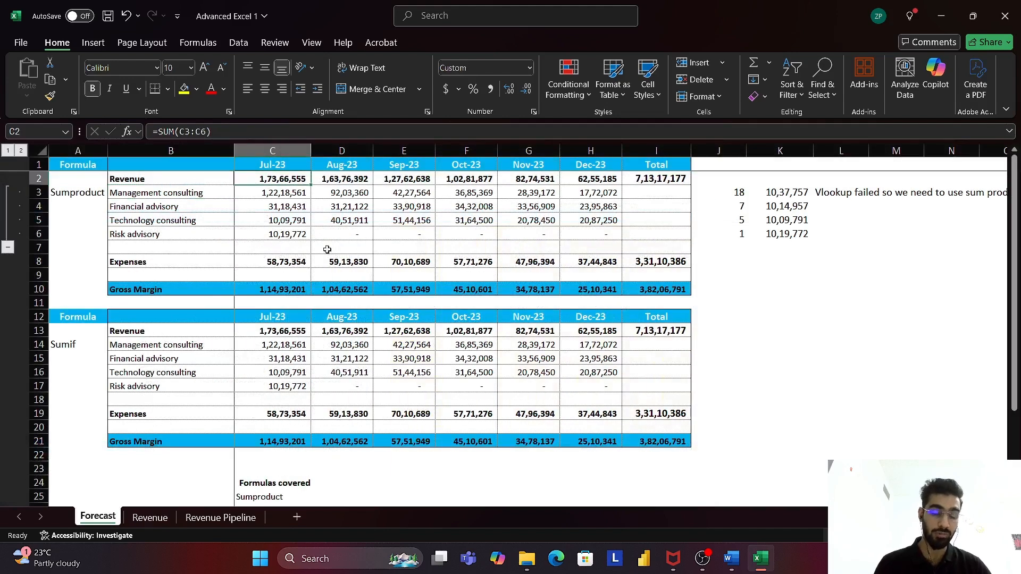
# - Clear the Jul-23 formulas for all four service lines, C3:C6, in the Forecast sheet's Sumproduct table
pyautogui.click(293, 197)
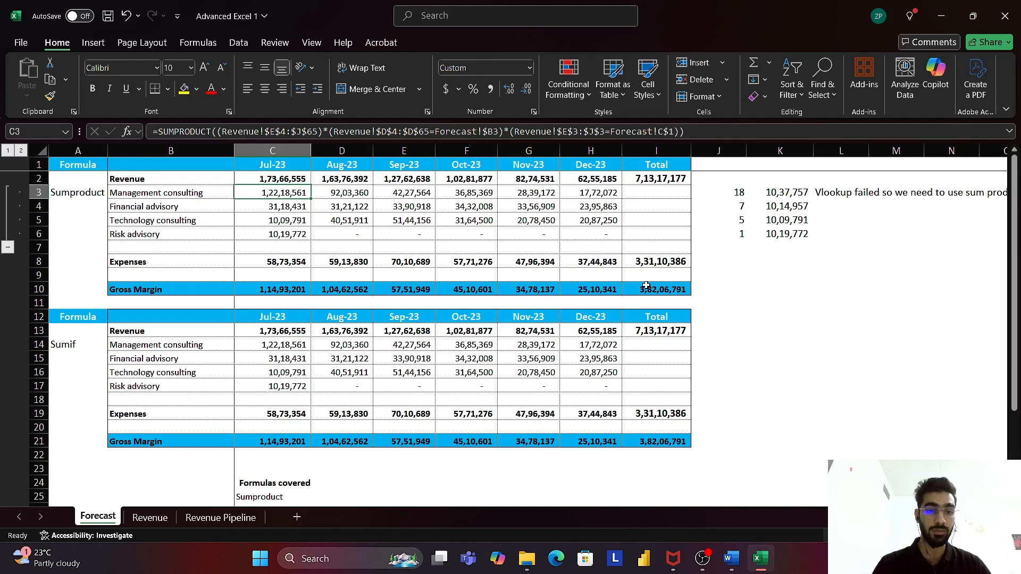
pyautogui.hotkey('ctrl', 'shift', 'Down')
pyautogui.press('Delete')
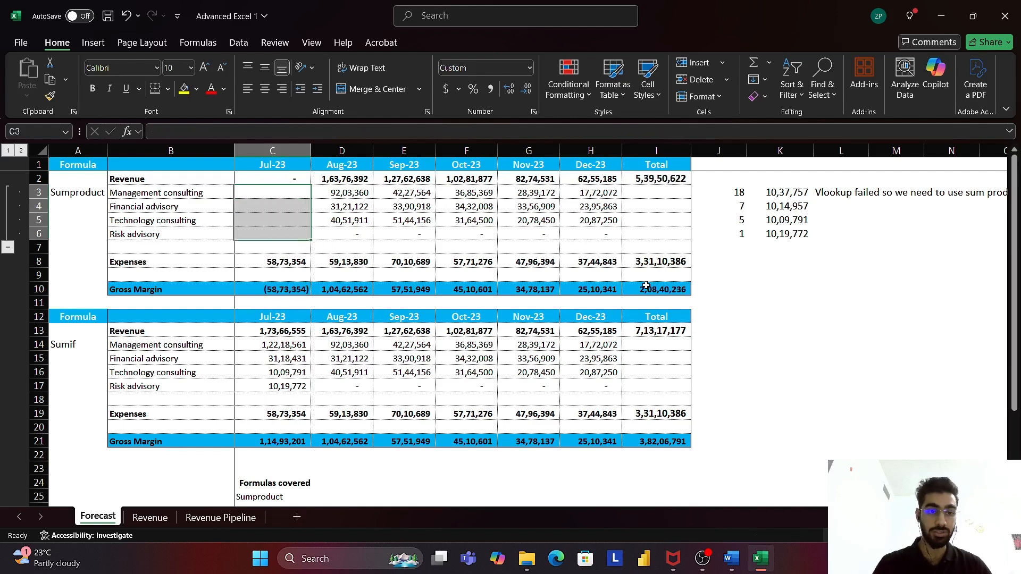
pyautogui.press('Up')
pyautogui.press('Down')
pyautogui.press('Right')
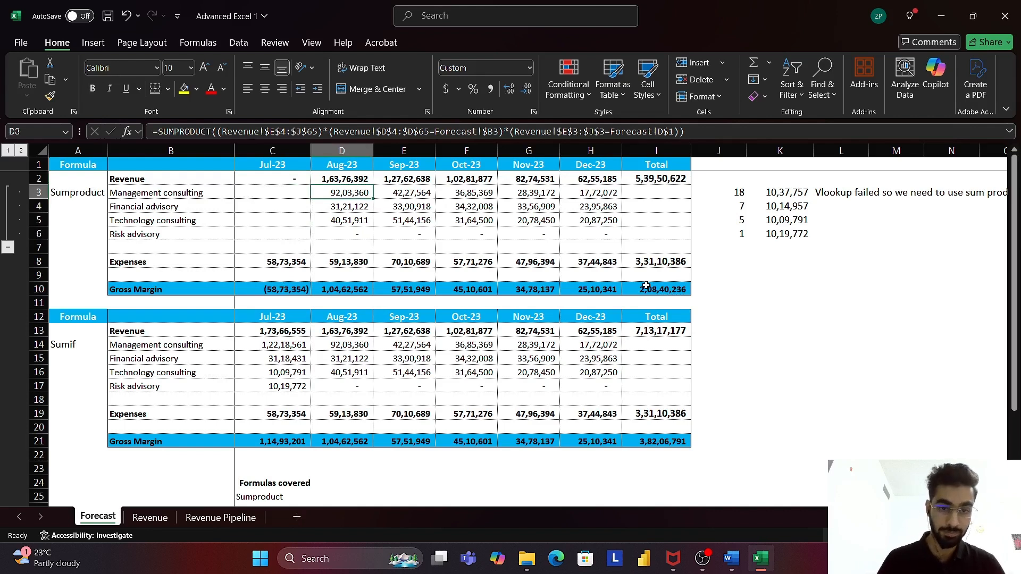
# - Start a SUMPRODUCT formula in C3 with the revenue amounts Revenue!E4:J65, close the bracket and add a multiplication sign
pyautogui.press('Left')
pyautogui.write('=sumprod')
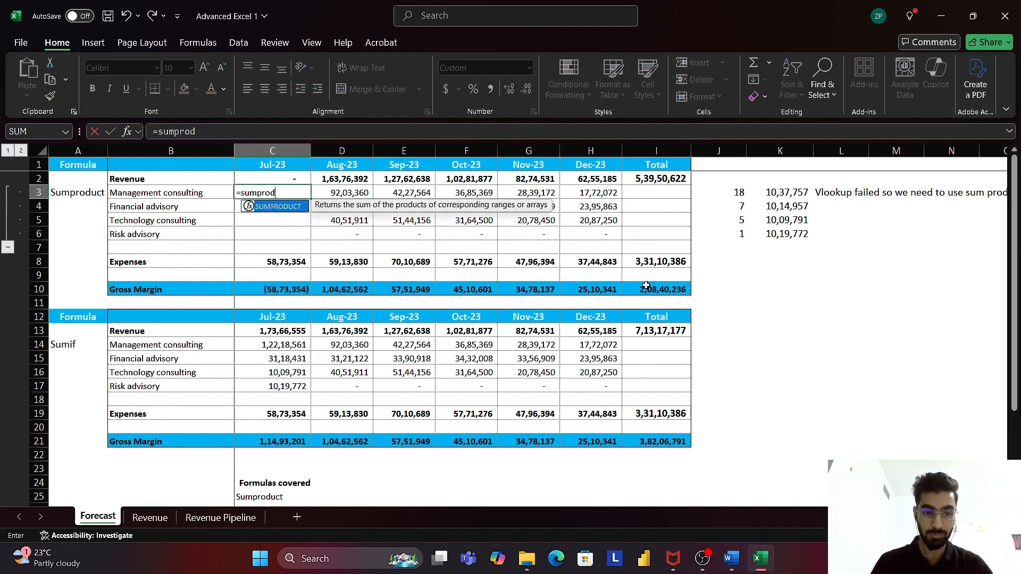
pyautogui.press('Tab')
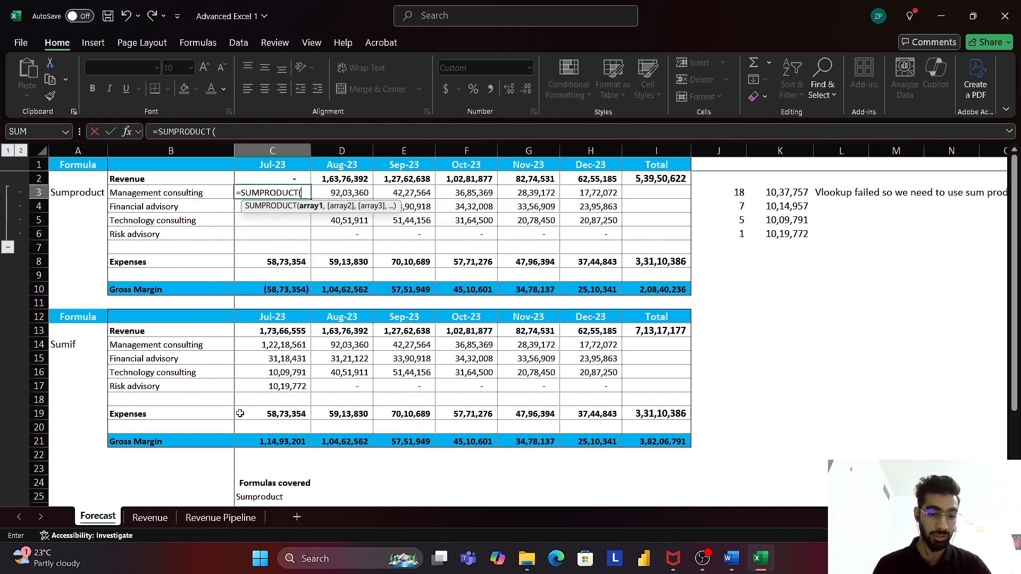
pyautogui.click(150, 518)
pyautogui.scroll(4, 457, 253)
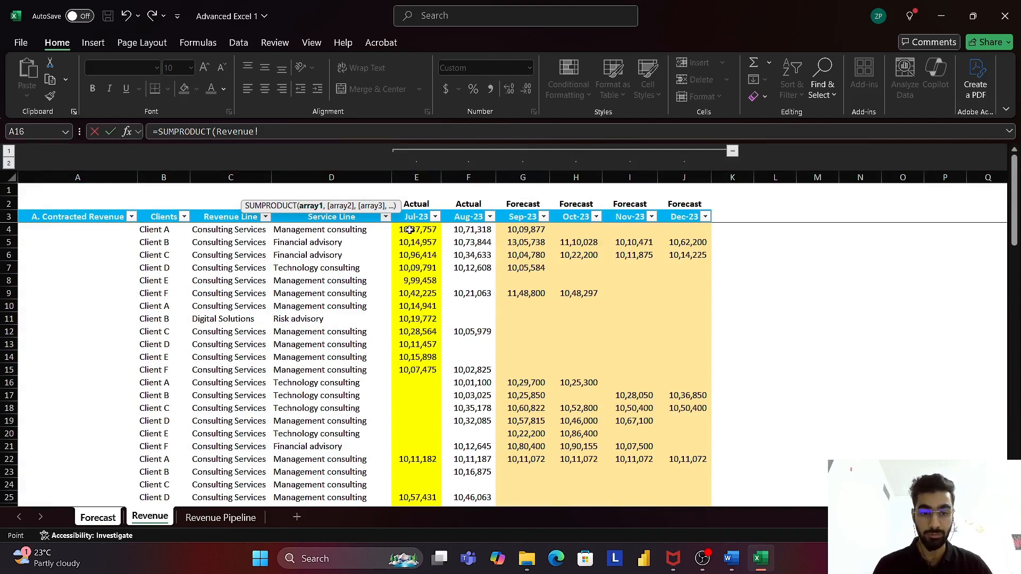
pyautogui.moveTo(410, 232); pyautogui.dragTo(688, 433)
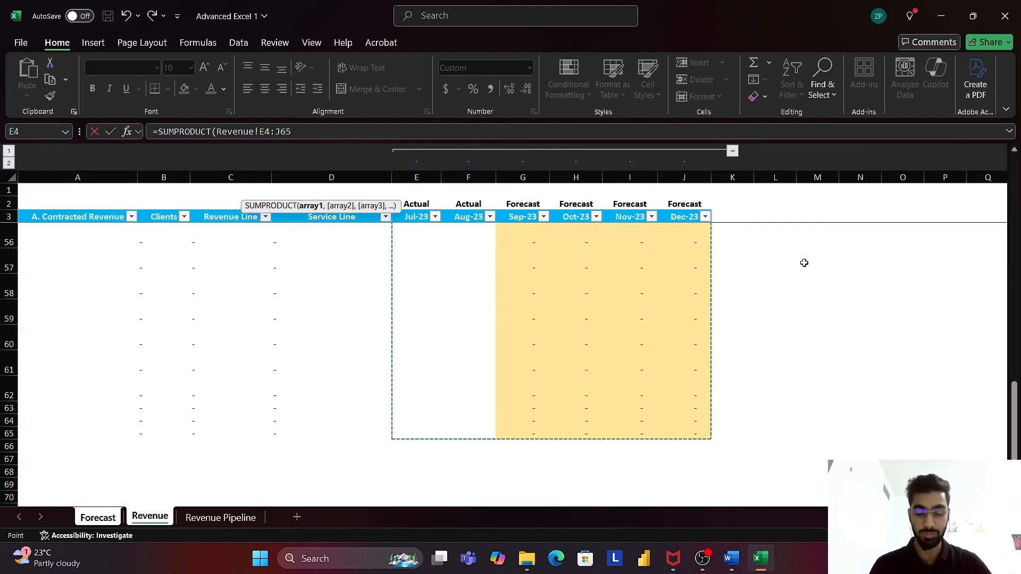
pyautogui.write(')*')
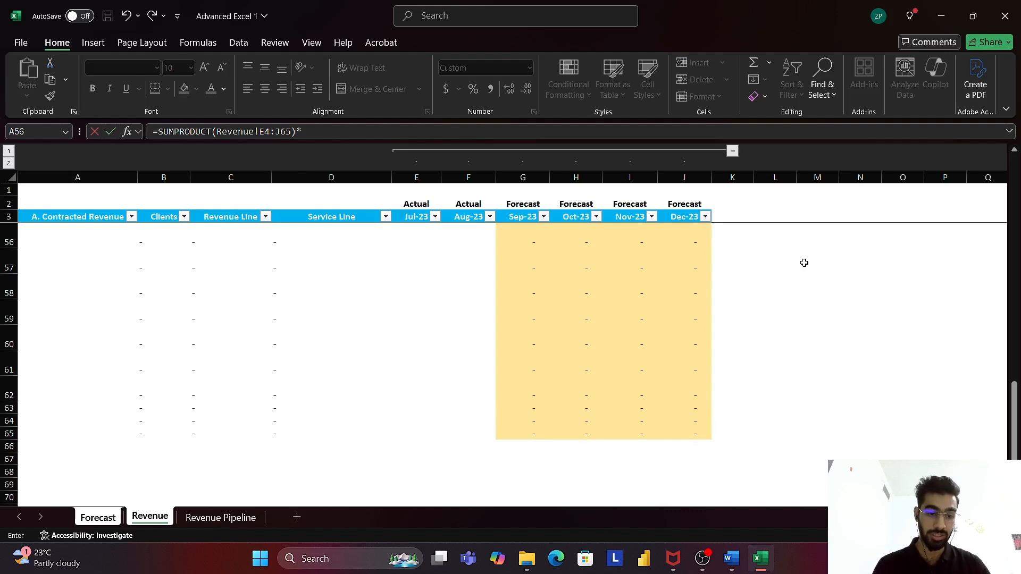
# - Continue the C3 formula after the multiplication sign with the Revenue sheet's service line range, Revenue!D4:D65
pyautogui.scroll(9, 298, 393)
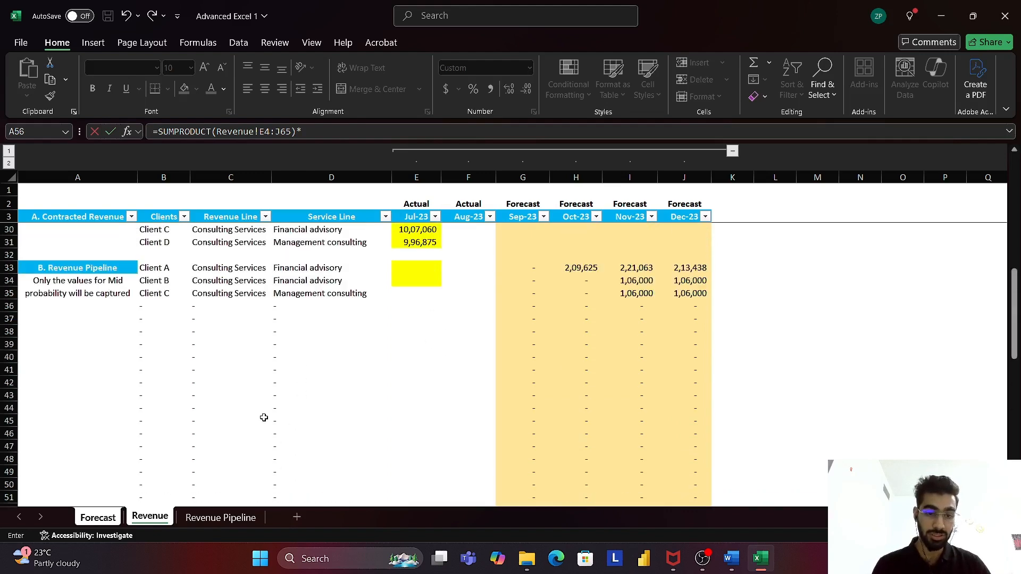
pyautogui.click(99, 518)
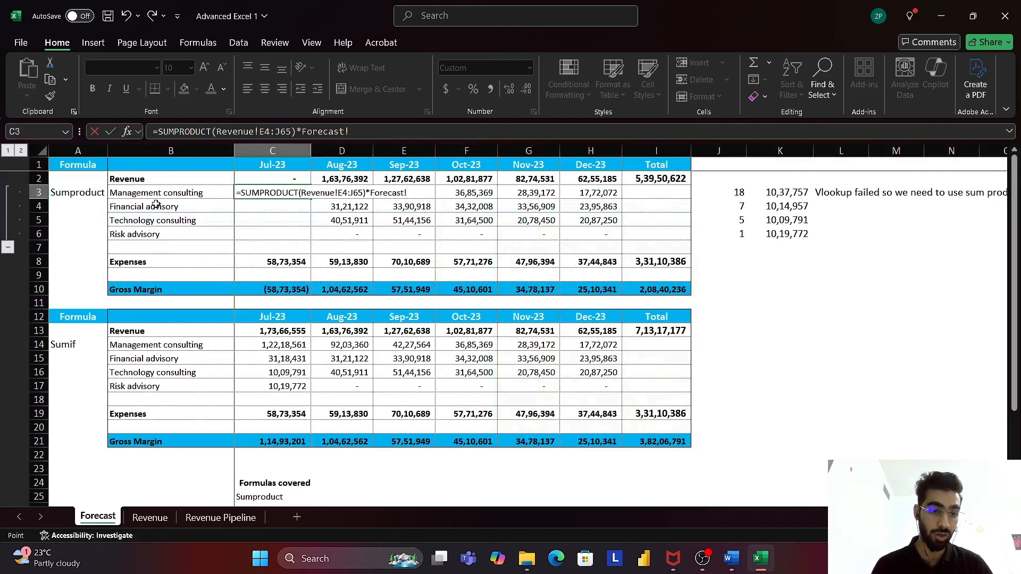
pyautogui.click(156, 519)
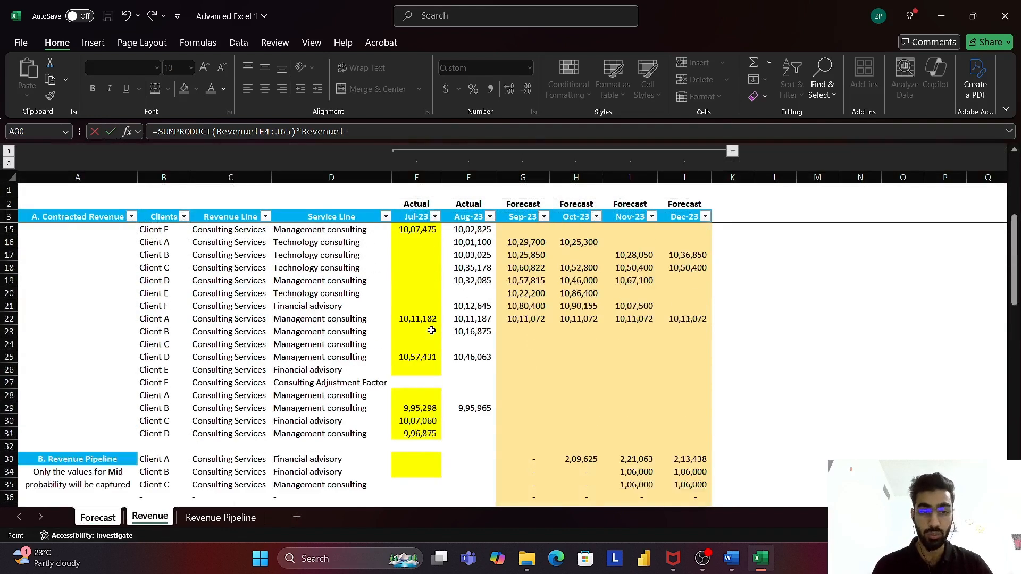
pyautogui.scroll(4, 432, 331)
pyautogui.click(308, 214)
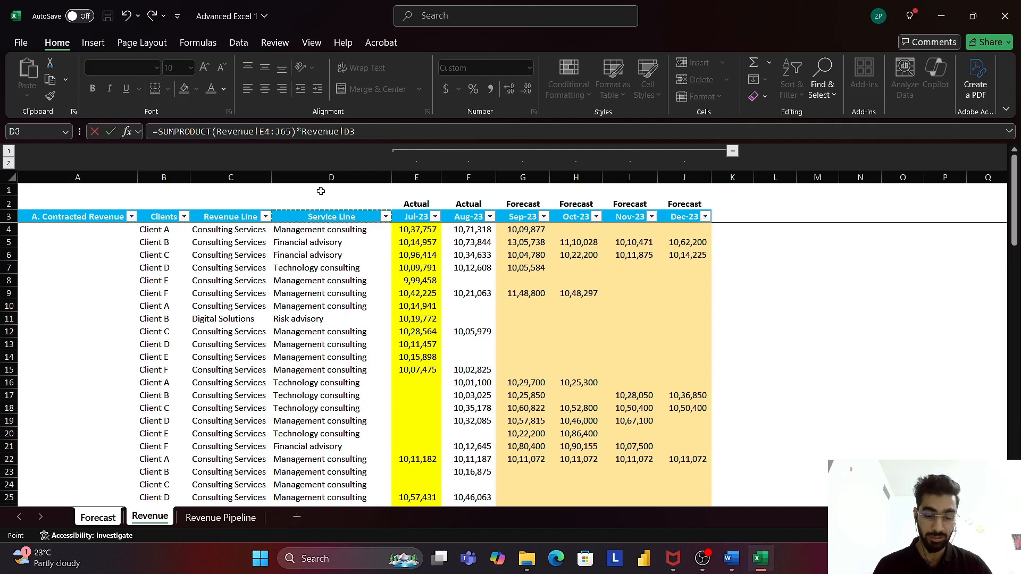
pyautogui.press('Down')
pyautogui.hotkey('ctrl', 'shift', 'Down')
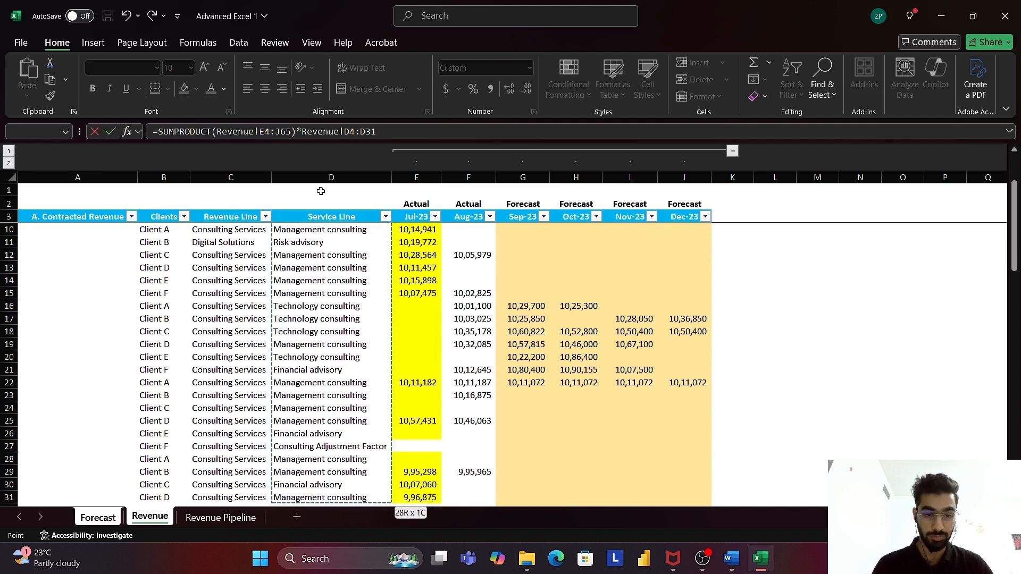
pyautogui.hotkey('ctrl', 'shift', 'Down')
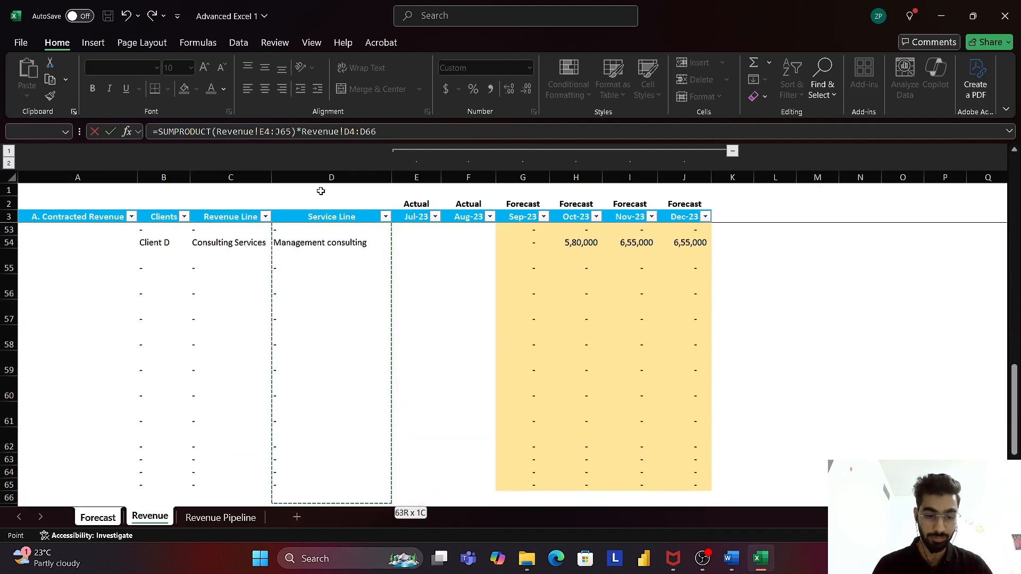
pyautogui.hotkey('shift', 'Up')
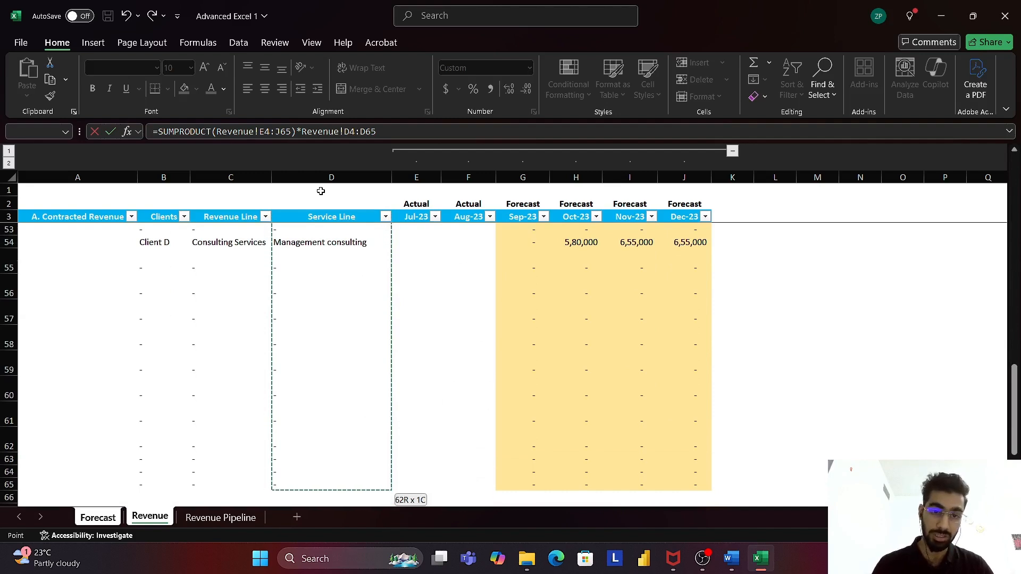
# - Match the service line range to Forecast!B3, close the bracket, and open another bracketed criterion to multiply by
pyautogui.write('=')
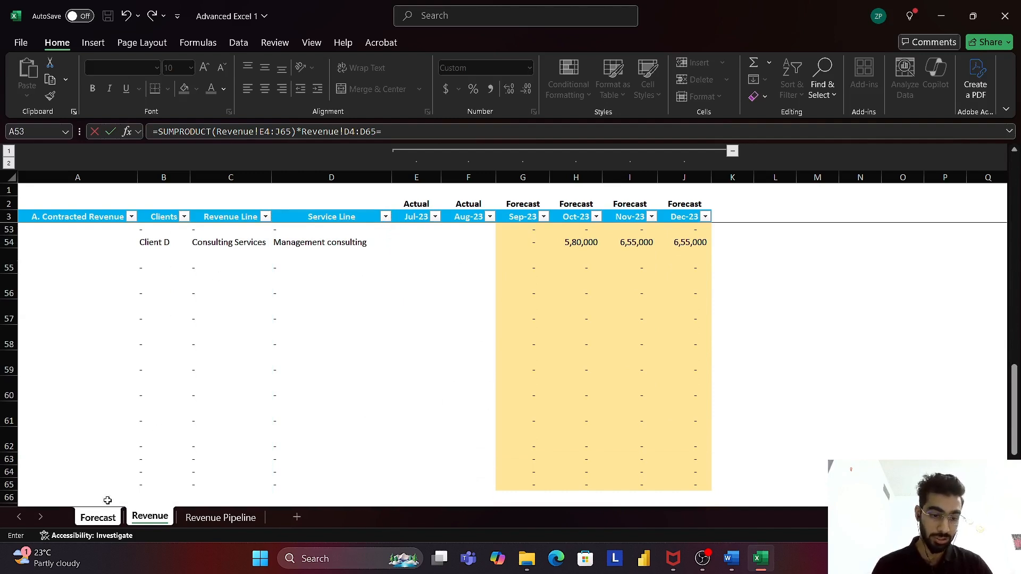
pyautogui.click(104, 519)
pyautogui.click(160, 195)
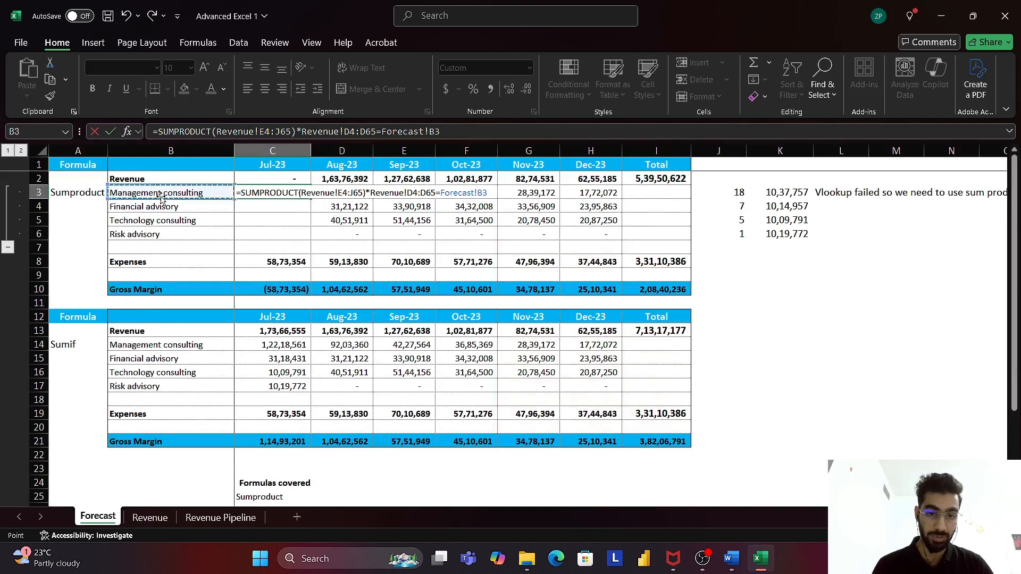
pyautogui.write(')')
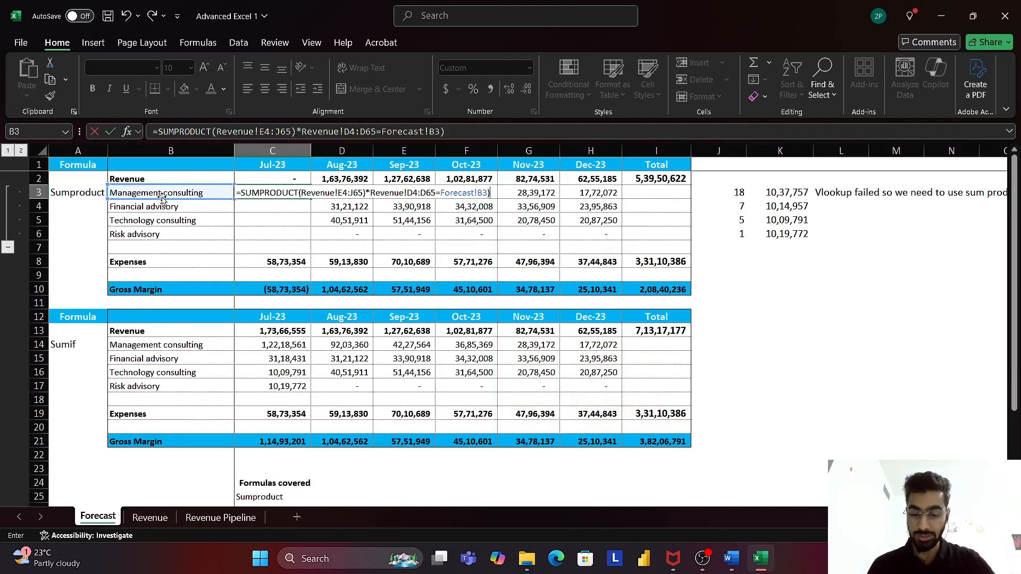
pyautogui.write('*')
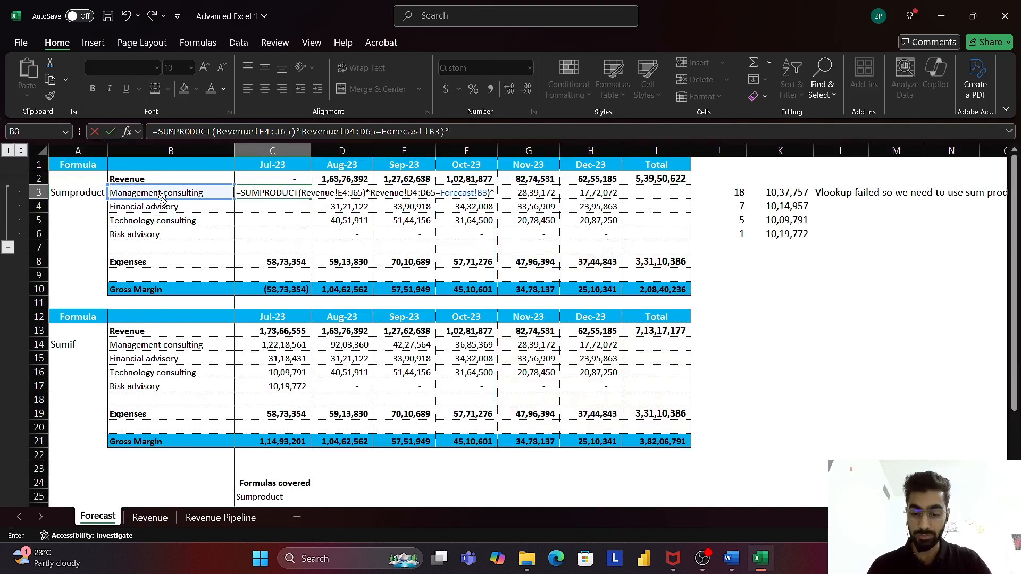
pyautogui.write('(')
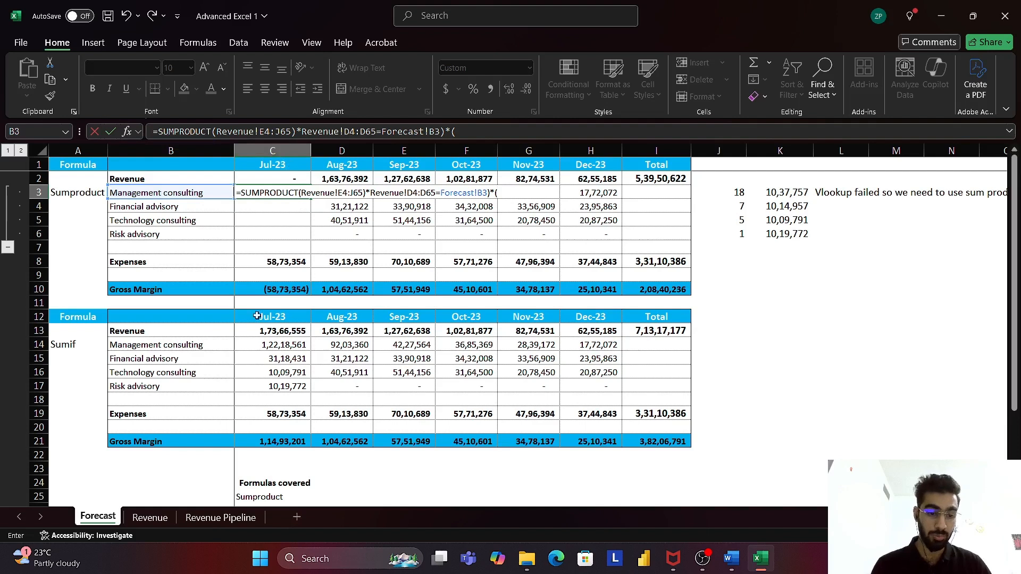
# - Add the month criterion Revenue!E3:J3=Forecast!C1, close its bracket and try to enter the formula in C3
pyautogui.click(148, 524)
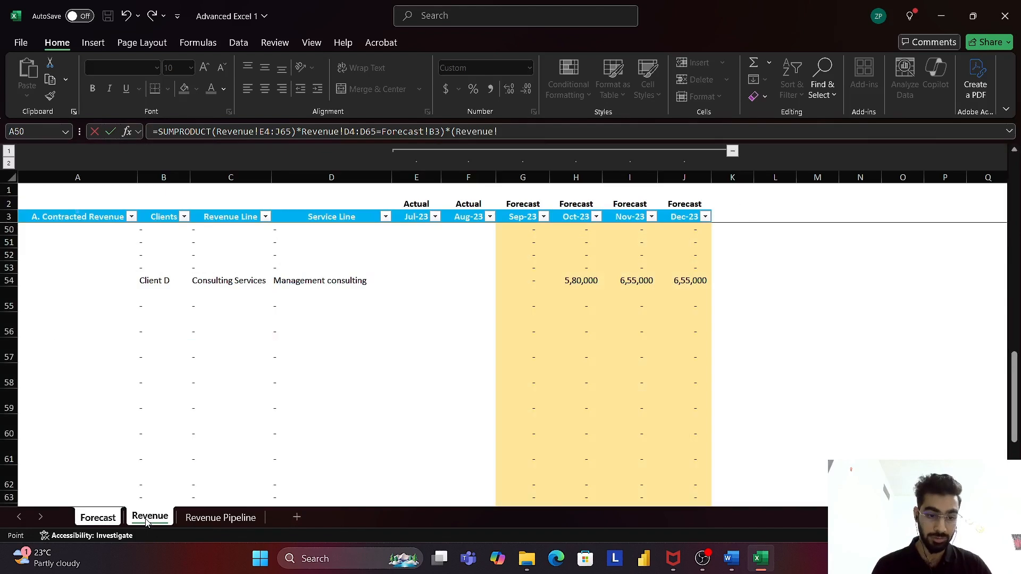
pyautogui.click(404, 212)
pyautogui.hotkey('ctrl', 'shift', 'Right')
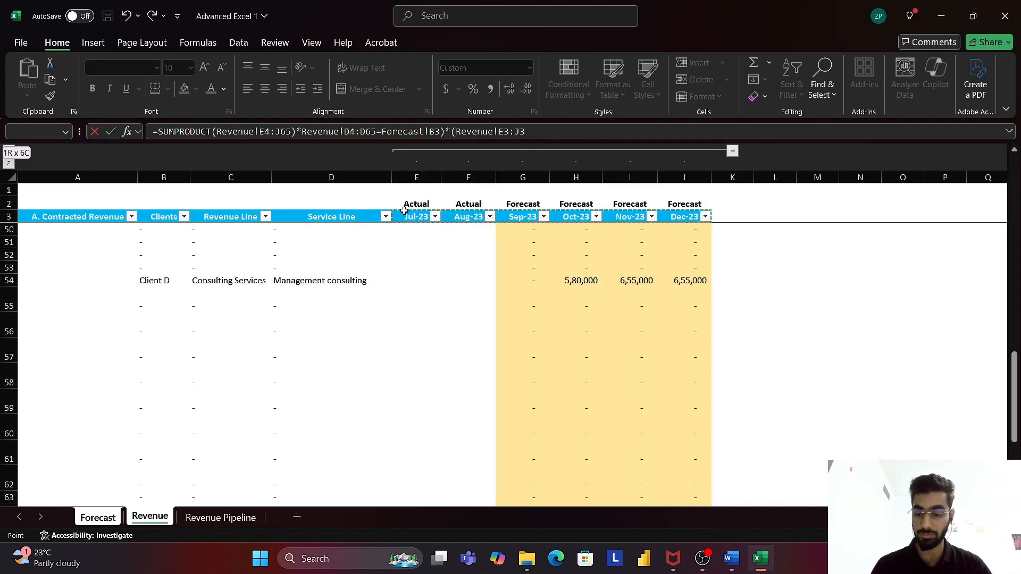
pyautogui.write('=')
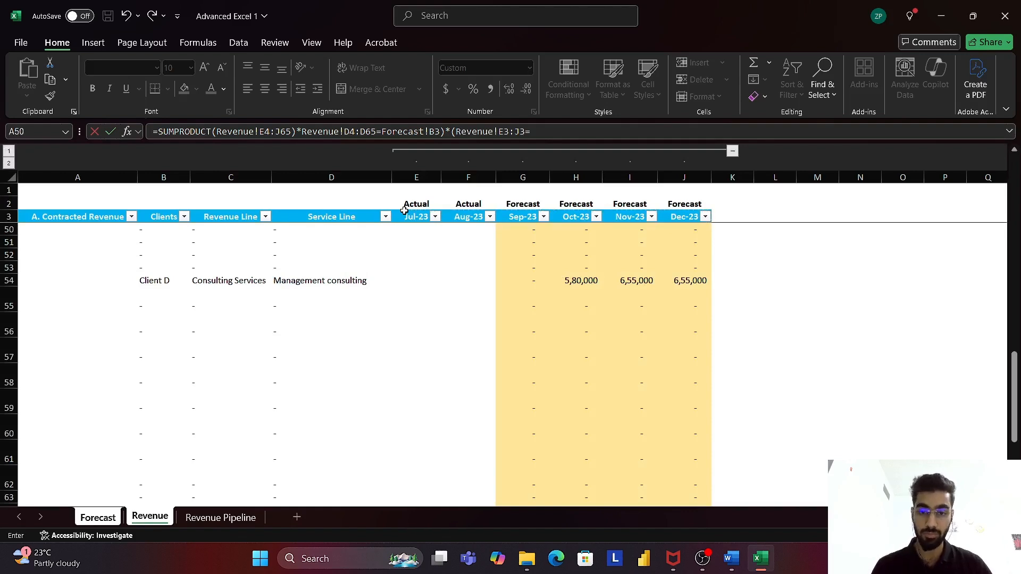
pyautogui.click(93, 519)
pyautogui.click(265, 166)
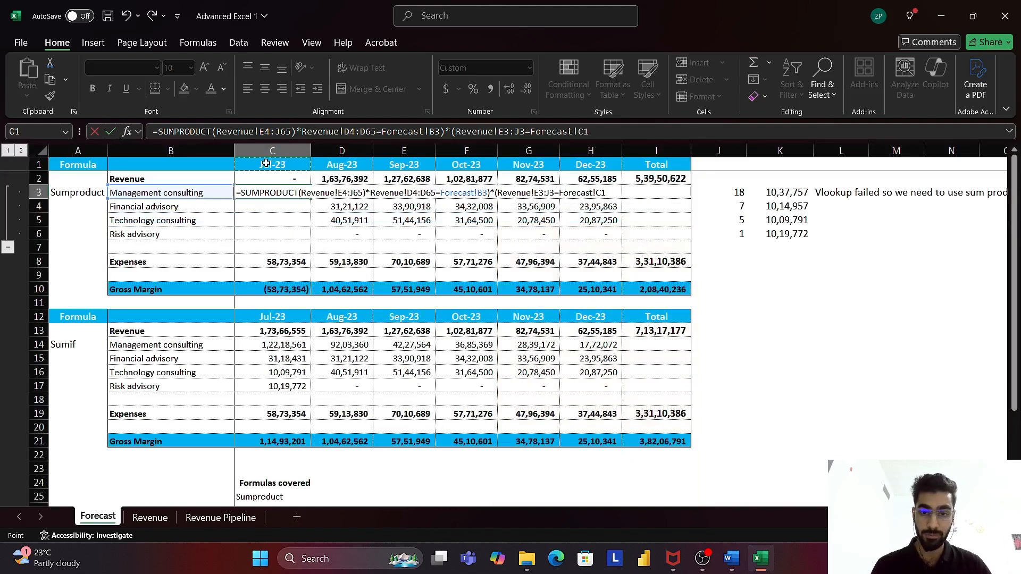
pyautogui.write(')')
pyautogui.press('Return')
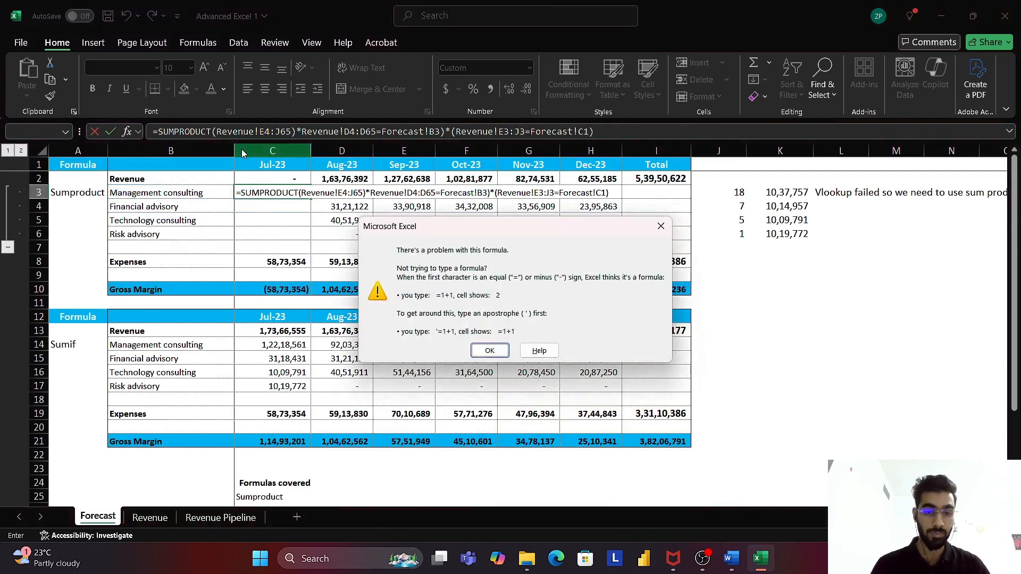
# - Correct the C3 formula's brackets by opening one before Revenue!D4:D65 and enclosing the whole product inside SUMPRODUCT
pyautogui.press('Return')
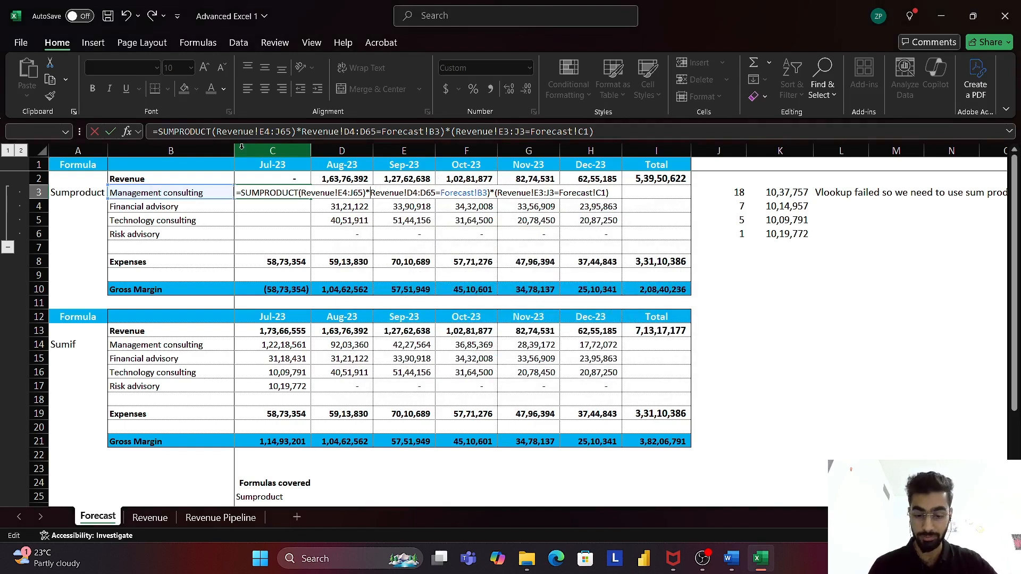
pyautogui.write('(')
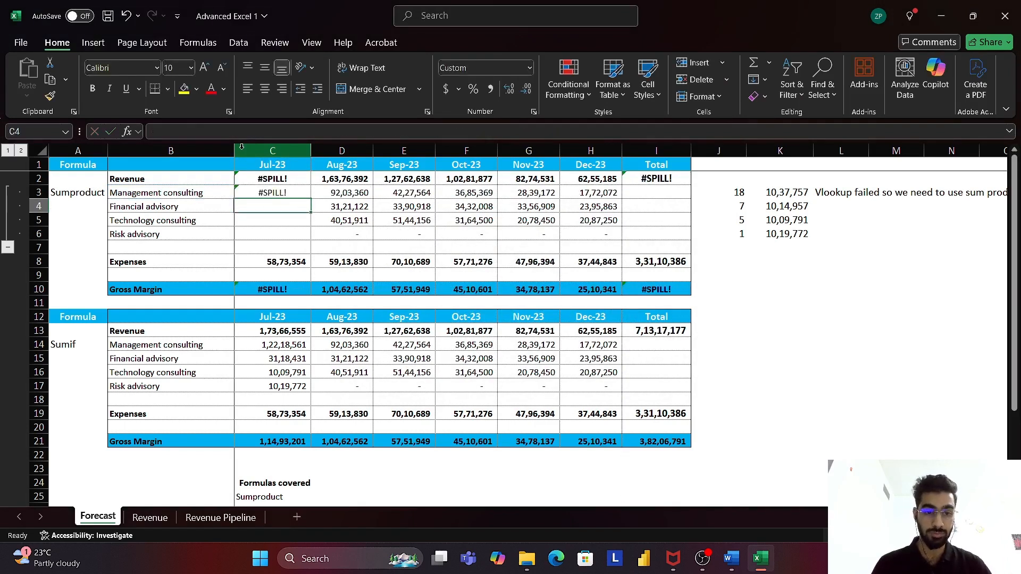
pyautogui.press('Up')
pyautogui.press('F2')
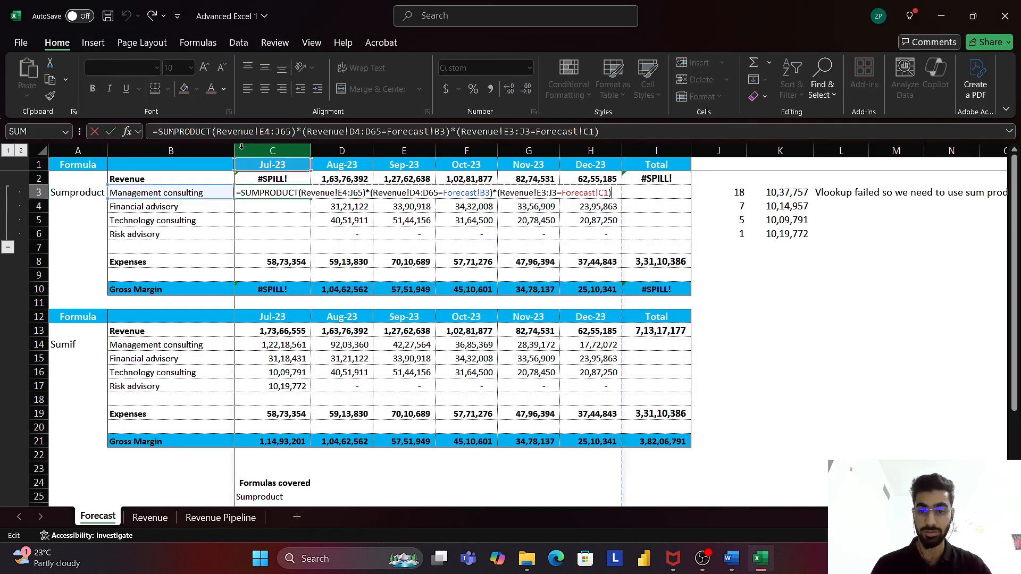
pyautogui.press('Escape')
pyautogui.press('F2')
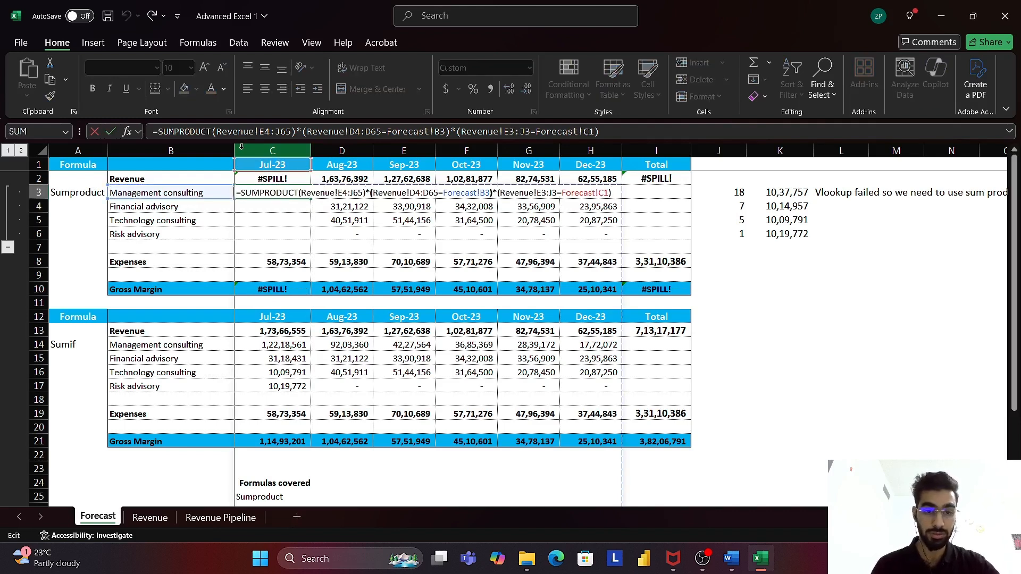
pyautogui.press('Left')
pyautogui.press('Left')
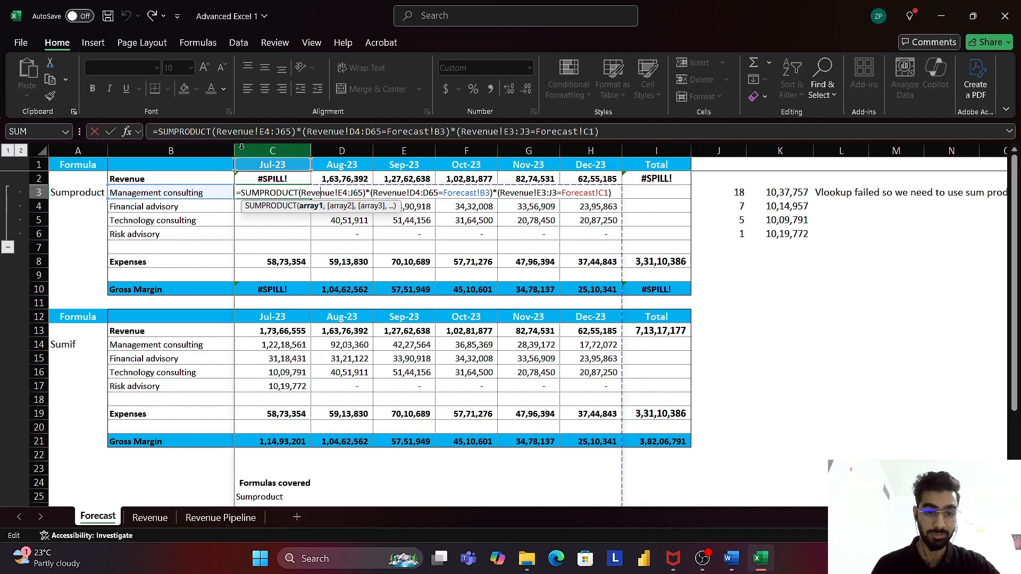
pyautogui.press('Left')
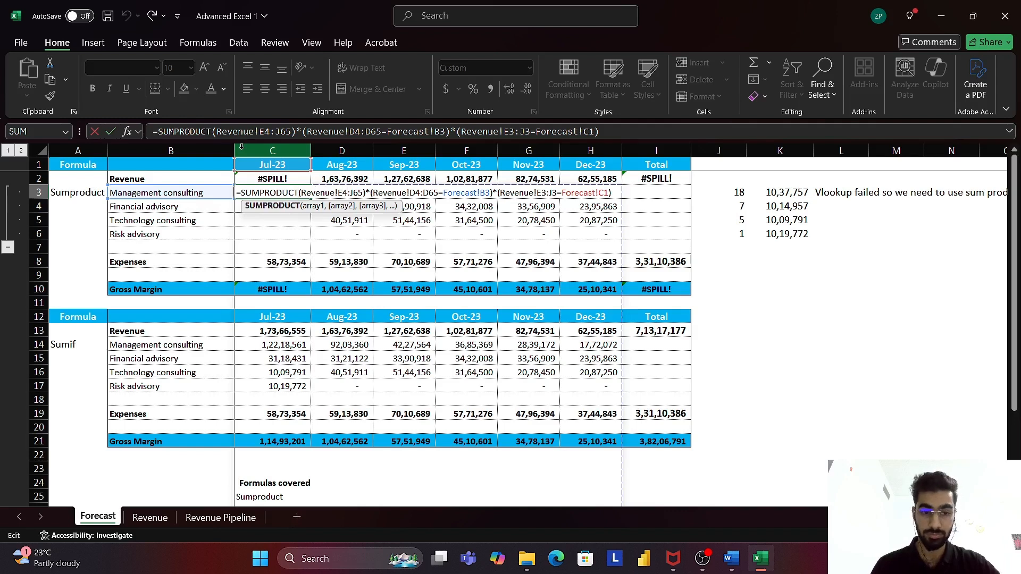
pyautogui.write('(')
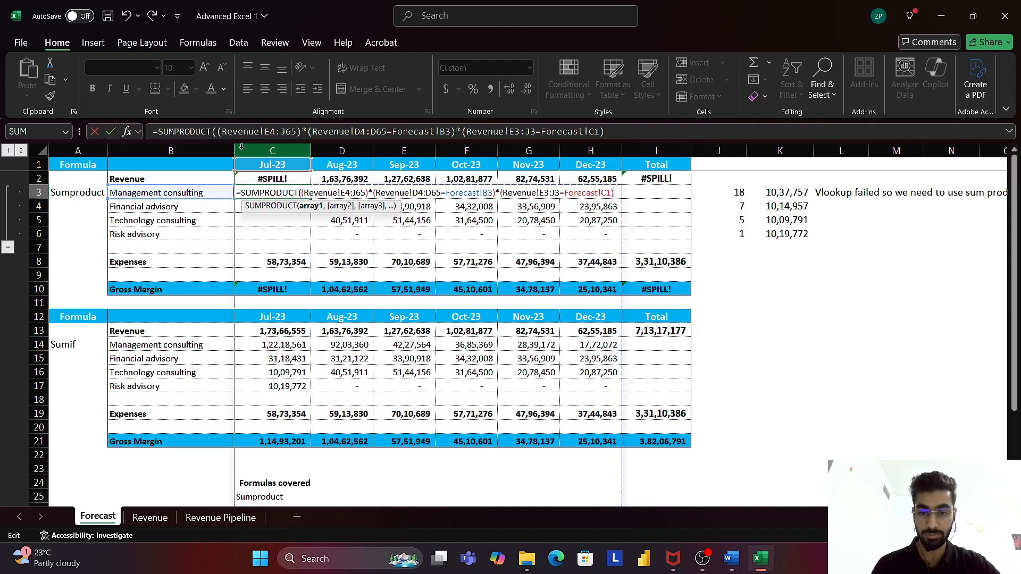
pyautogui.press('Return')
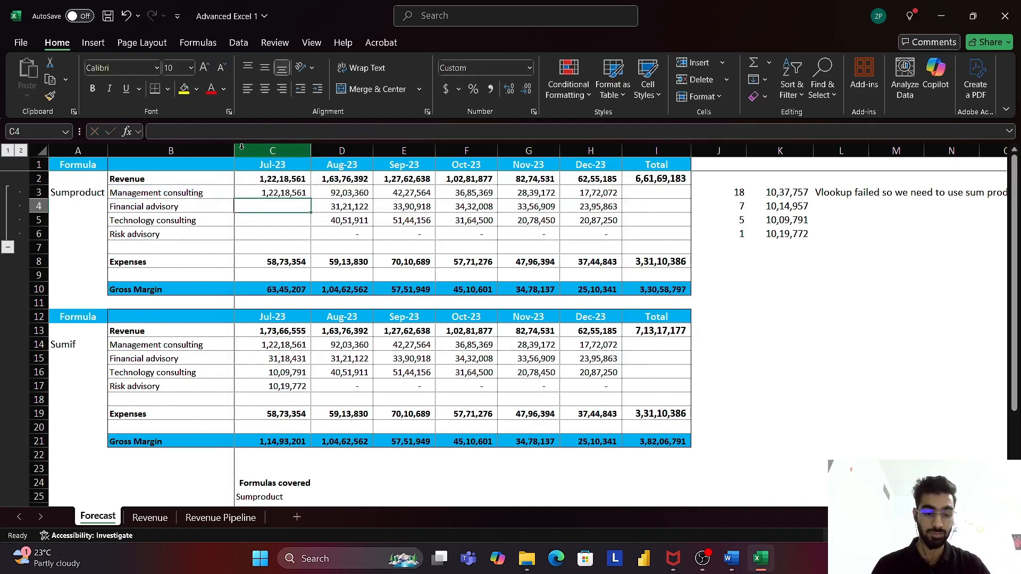
# - Review the completed SUMPRODUCT formula in C3 and the cells it references
pyautogui.press('Up')
pyautogui.press('F2')
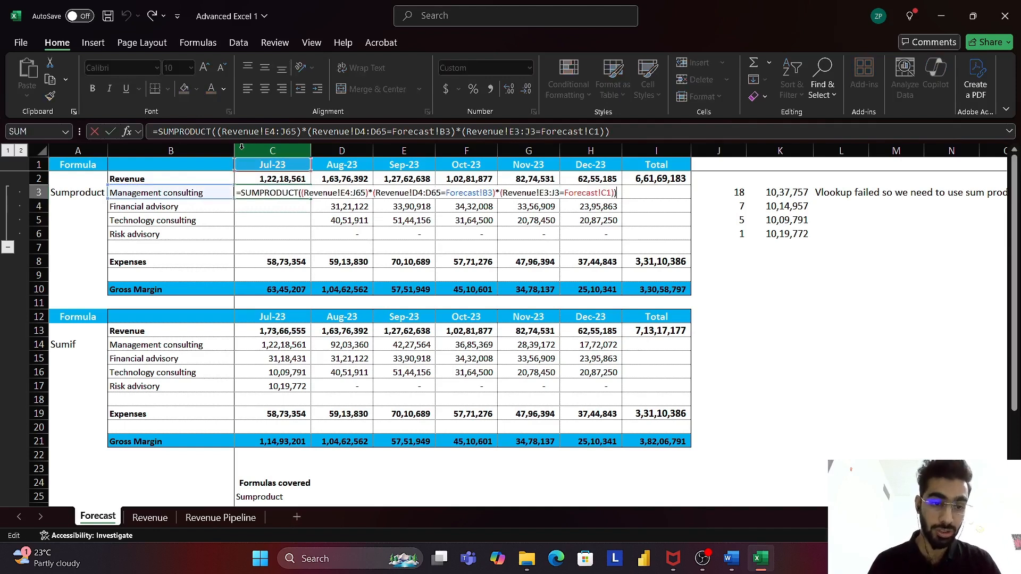
pyautogui.press('Escape')
pyautogui.press('F2')
pyautogui.press('Escape')
pyautogui.press('F2')
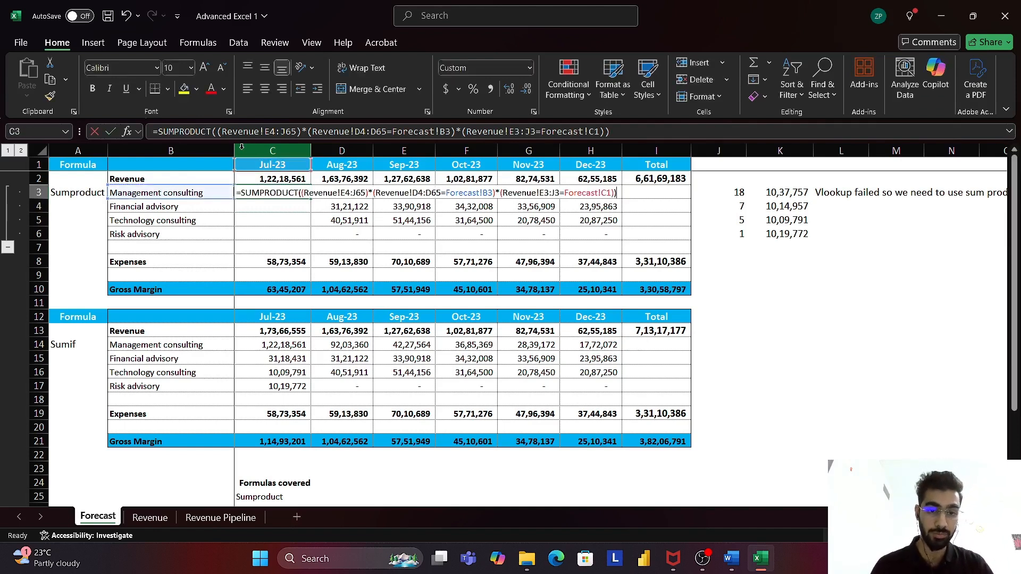
pyautogui.press('Escape')
pyautogui.press('F2')
pyautogui.press('Escape')
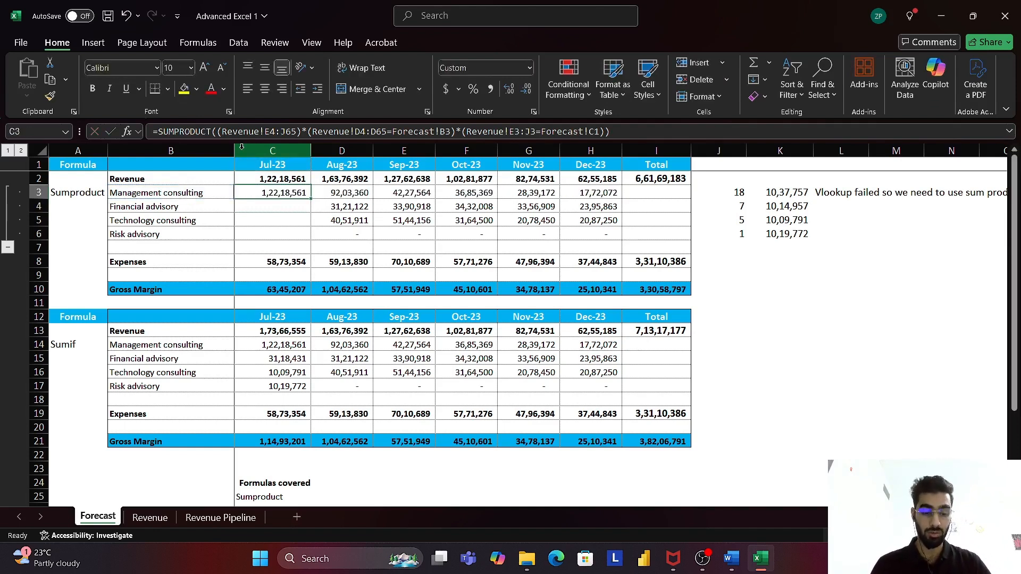
# - Try copying the C3 formula into C4:C6 with its relative references, and undo the paste
pyautogui.hotkey('ctrl', 'c')
pyautogui.press('Down')
pyautogui.hotkey('shift', 'Down')
pyautogui.hotkey('shift', 'Down')
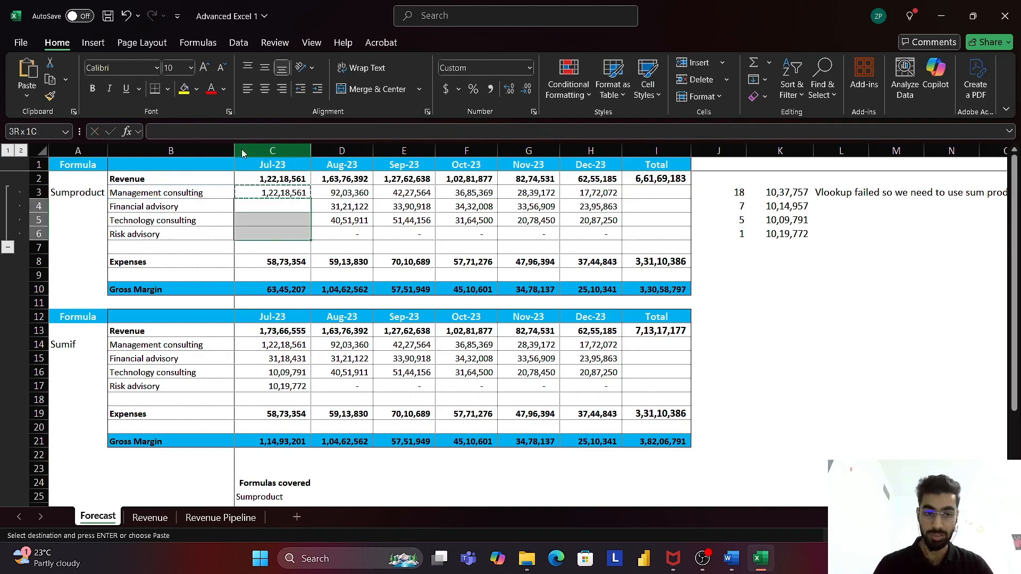
pyautogui.hotkey('ctrl', 'v')
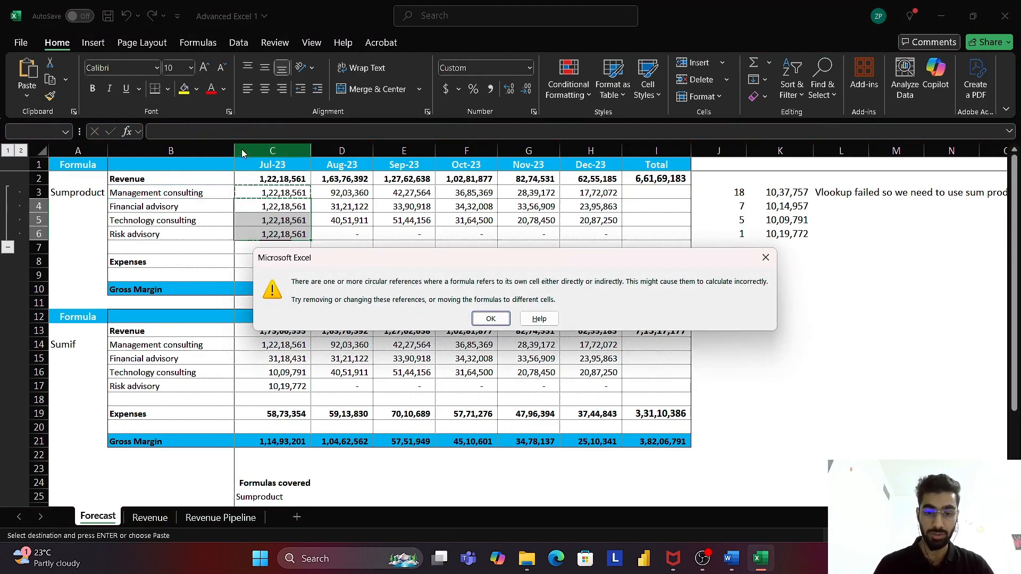
pyautogui.press('Return')
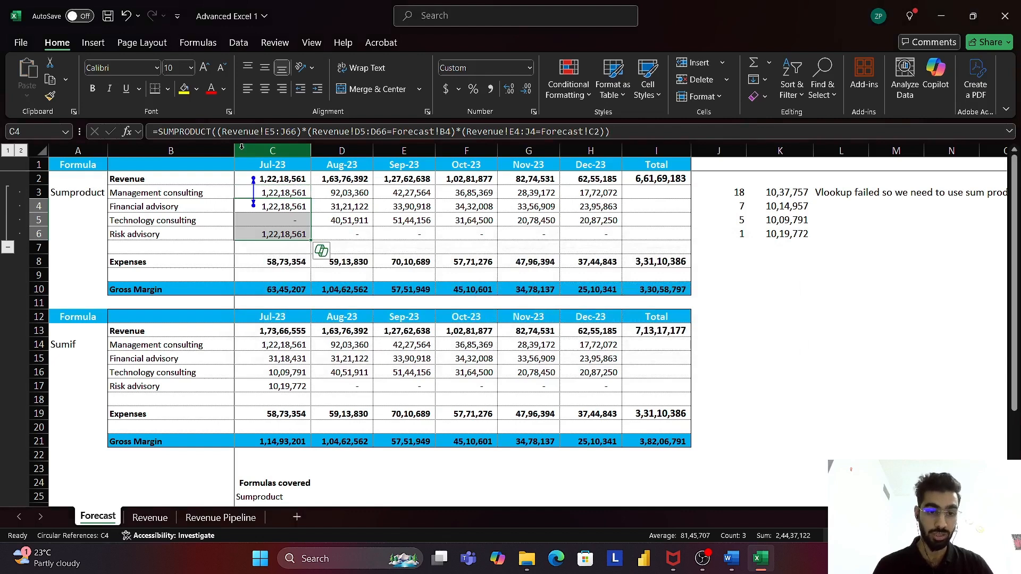
pyautogui.hotkey('ctrl', 'z')
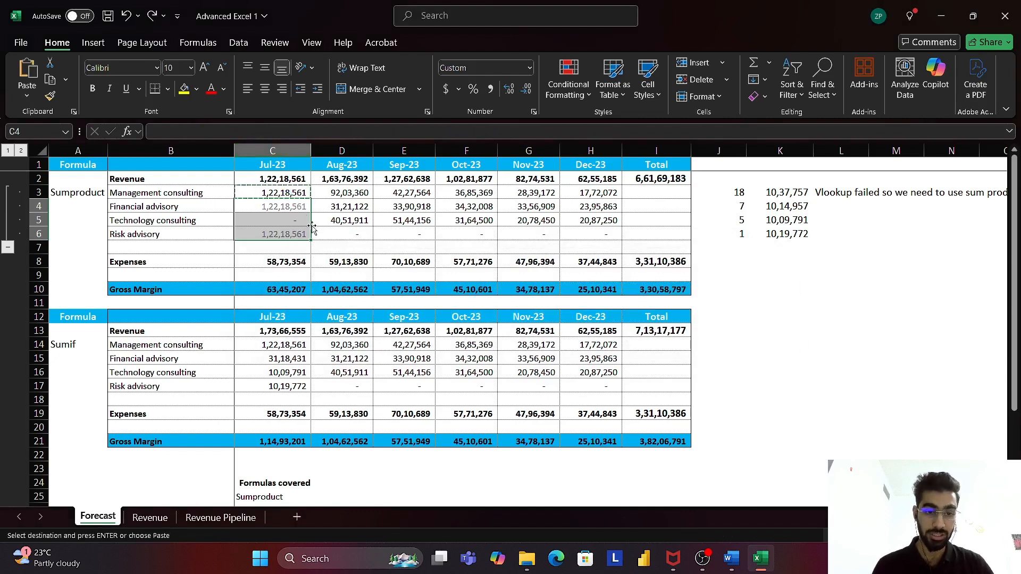
pyautogui.click(328, 212)
# - Make the revenue range in the C3 formula absolute as Revenue!$E$4:$J$65
pyautogui.click(282, 191)
pyautogui.press('Escape')
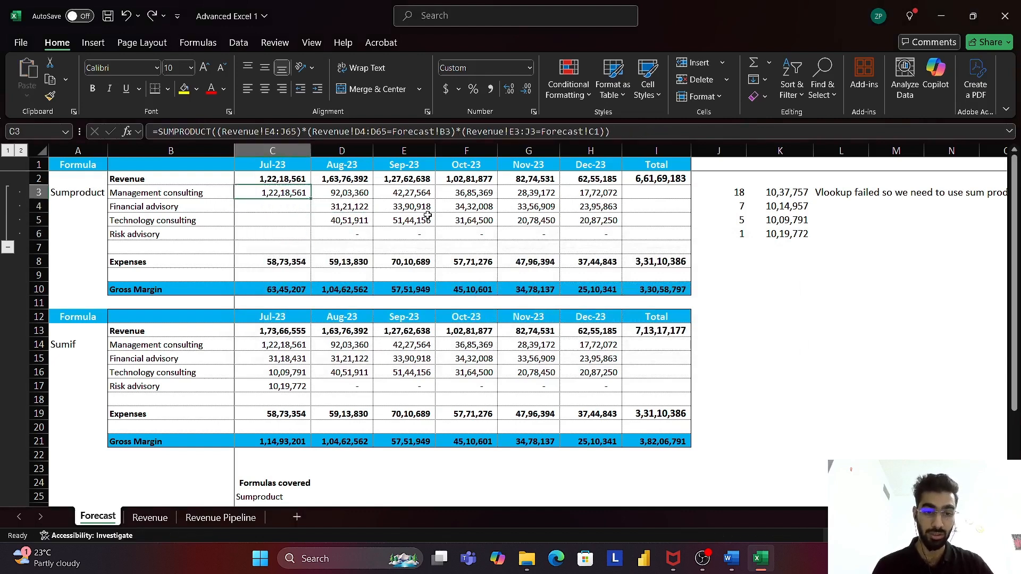
pyautogui.press('F2')
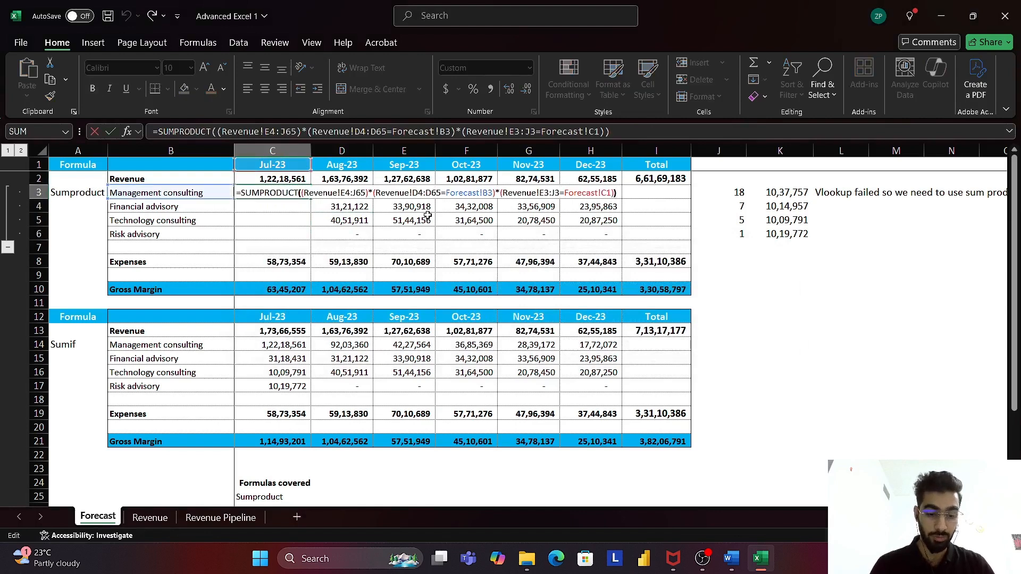
pyautogui.press('Left')
pyautogui.press('Left')
pyautogui.press('Left')
pyautogui.press('Left')
pyautogui.press('Left')
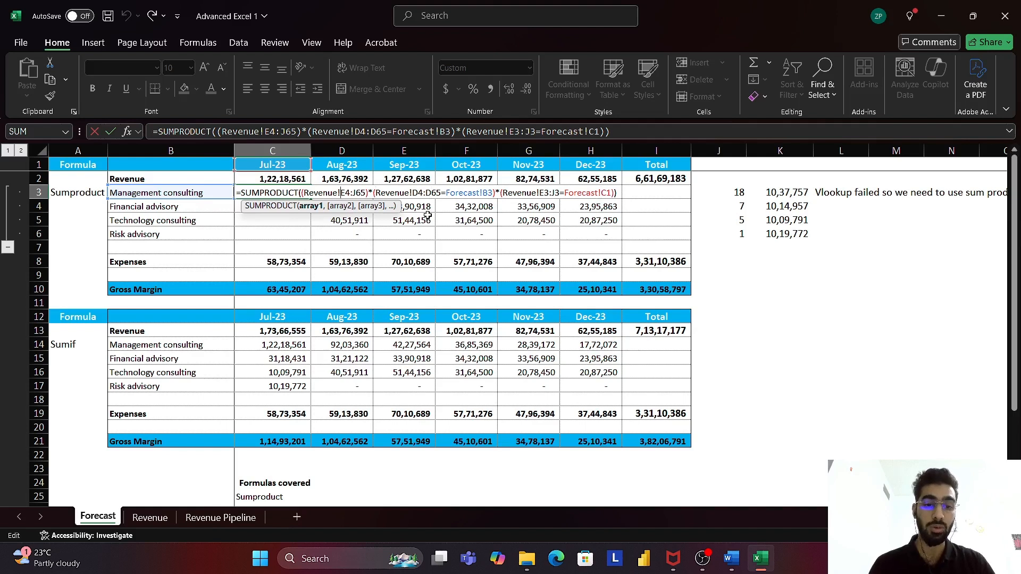
pyautogui.press('F4')
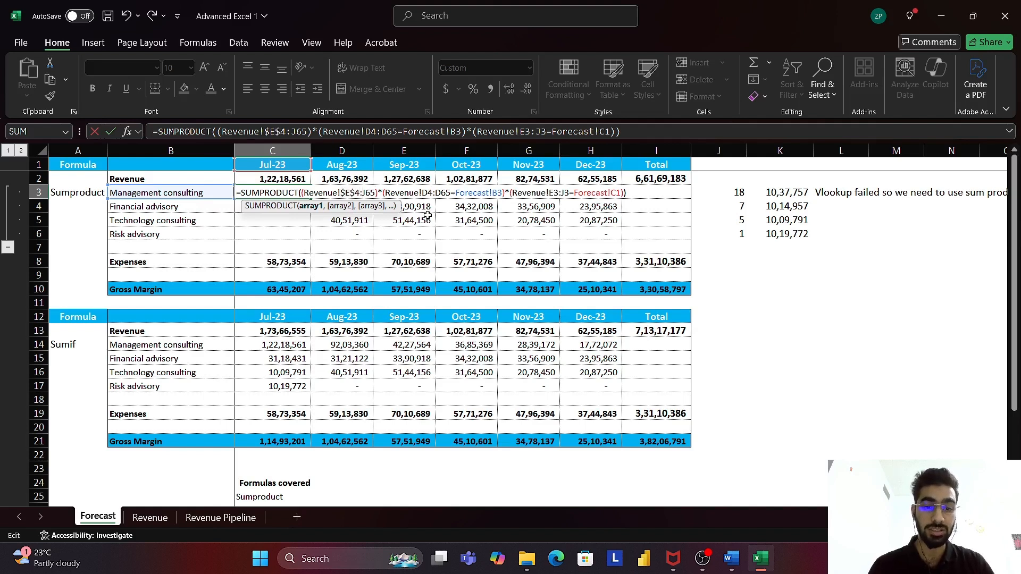
pyautogui.press('Right')
pyautogui.press('F4')
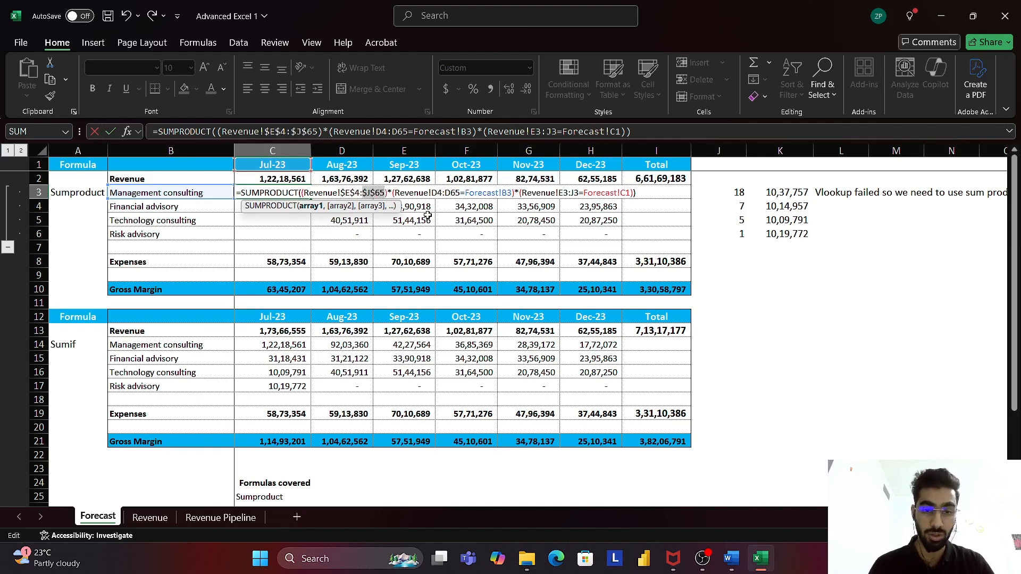
# - Lock the service line range in C3 as Revenue!$D$4:$D$65 and fix only the column of its criterion as Forecast!$B3
pyautogui.press('Right')
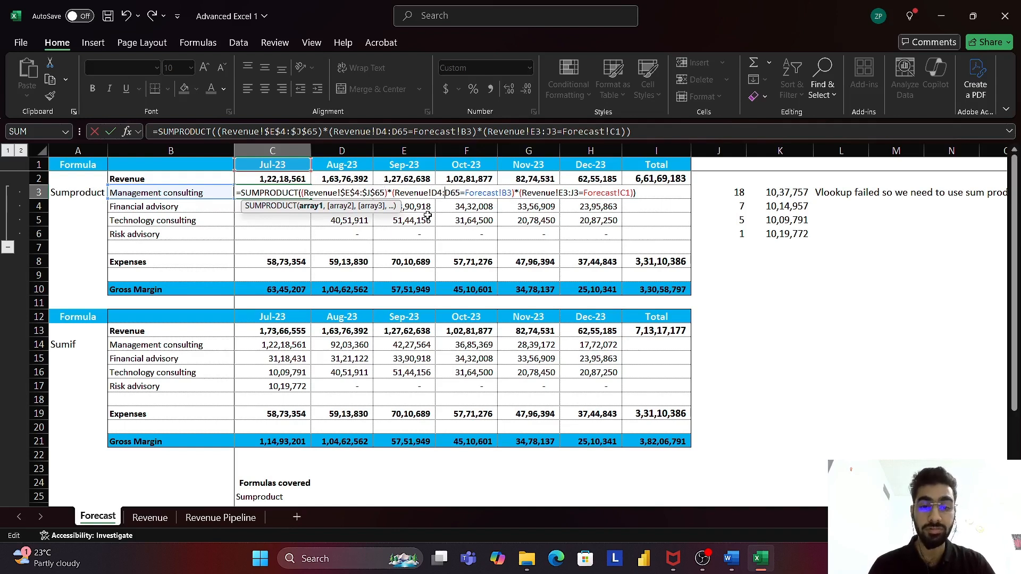
pyautogui.press('F4')
pyautogui.press('F4')
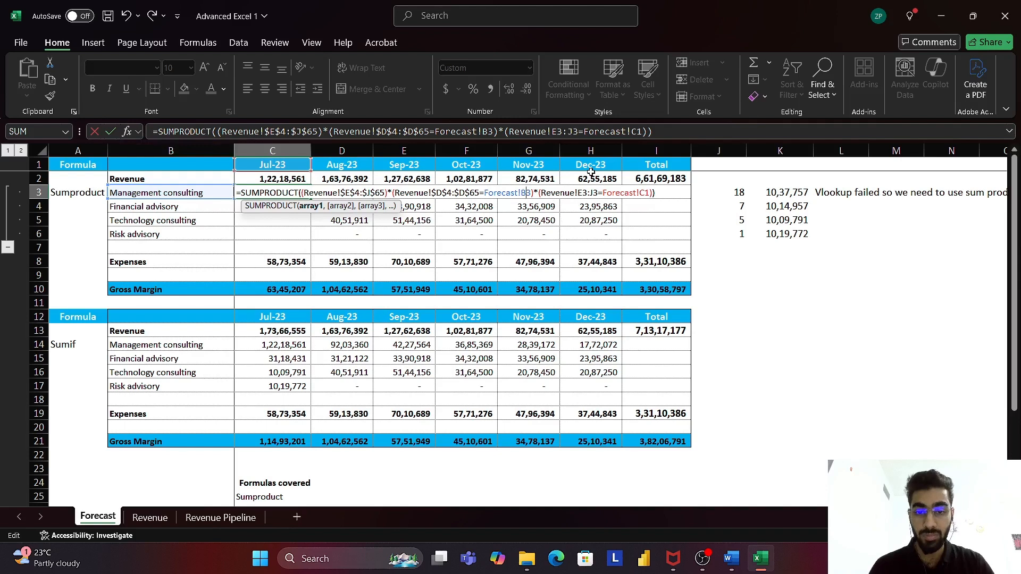
pyautogui.press('F4')
pyautogui.press('F4')
pyautogui.press('F4')
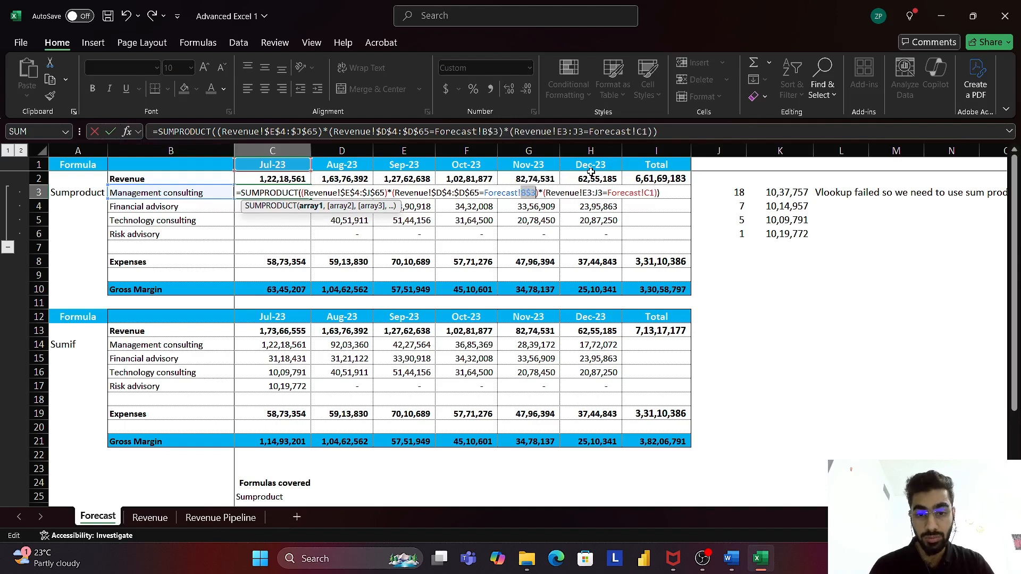
pyautogui.press('Right')
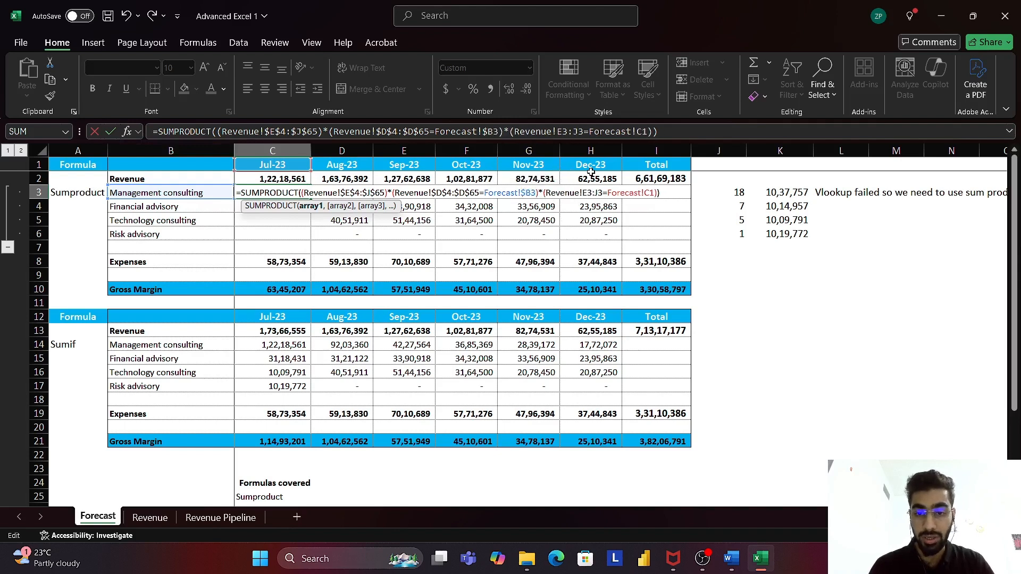
# - Lock the month range as Revenue!$E$3:$J$3, fix only the row of Forecast!C$1, and enter the formula in C3
pyautogui.press('F4')
pyautogui.press('Right')
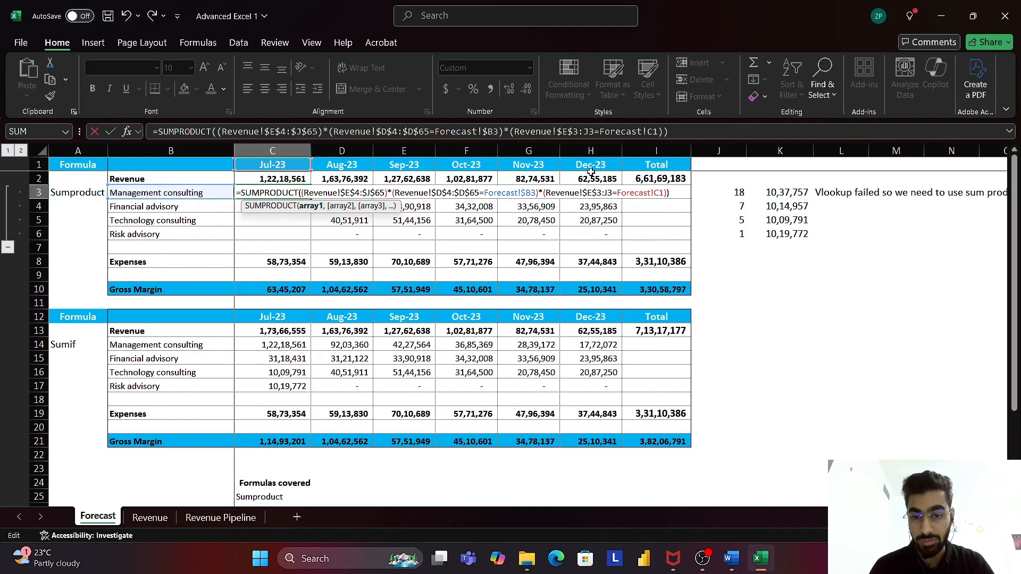
pyautogui.press('F4')
pyautogui.press('Right')
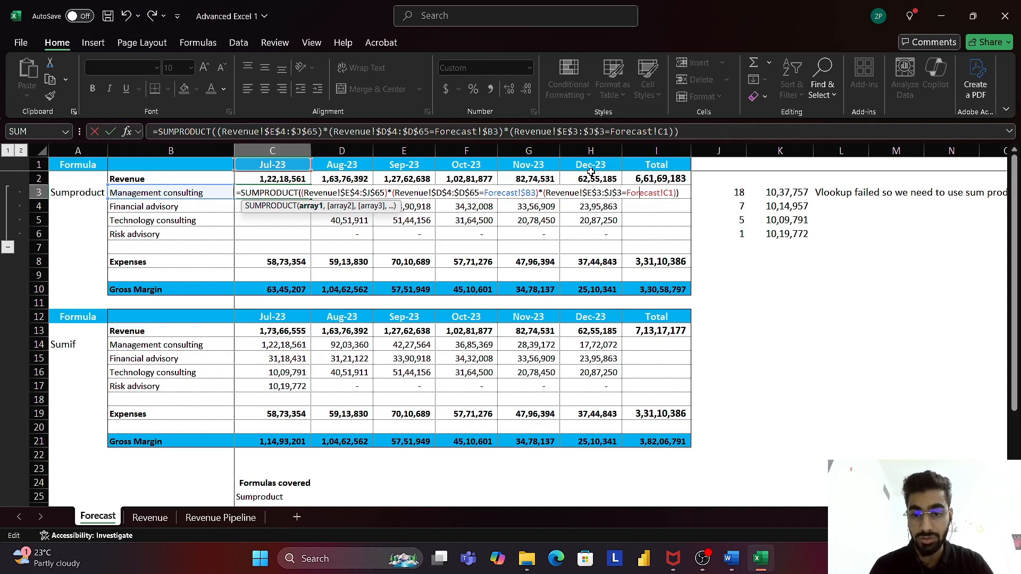
pyautogui.press('F4')
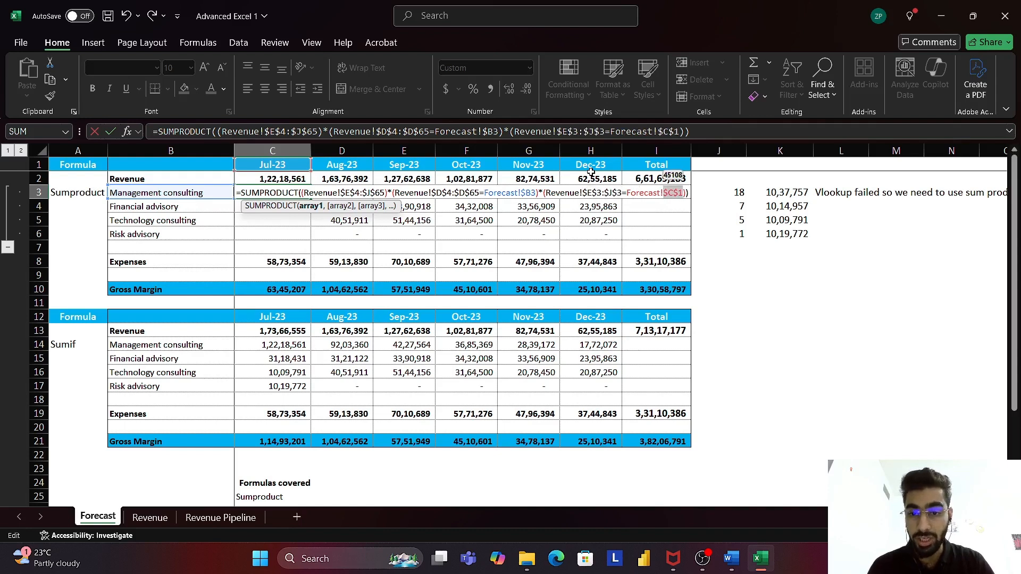
pyautogui.press('F4')
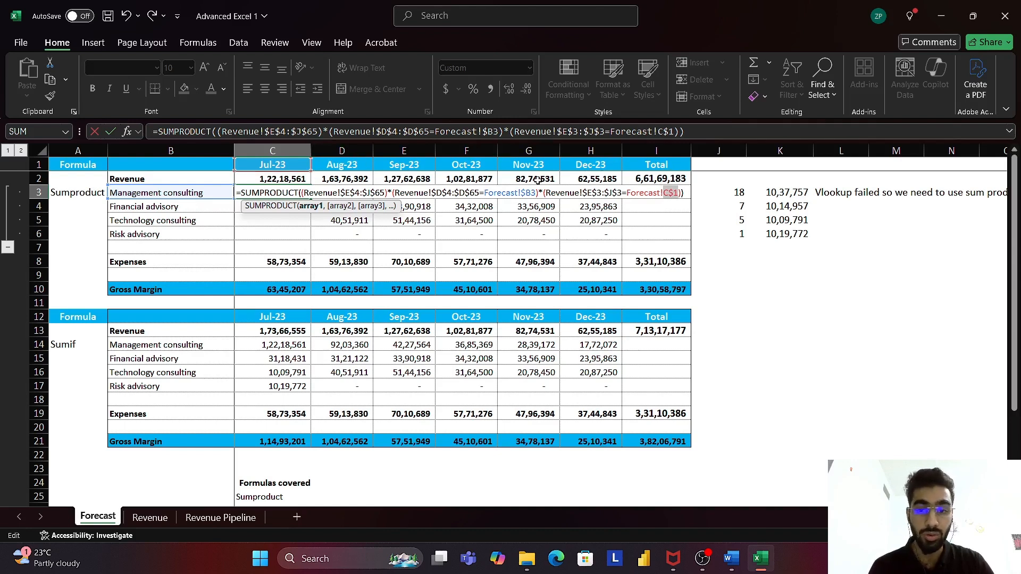
pyautogui.hotkey('ctrl', 'Return')
# - Copy the C3 SUMPRODUCT formula into C4:C6 for the remaining July service lines
pyautogui.hotkey('ctrl', 'c')
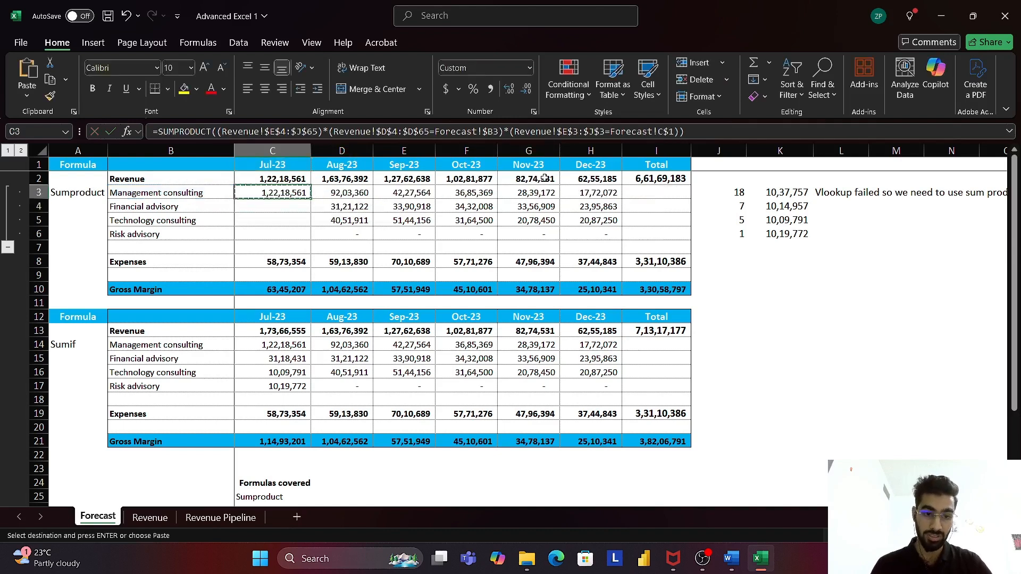
pyautogui.press('Down')
pyautogui.hotkey('shift', 'Down')
pyautogui.hotkey('shift', 'Down')
pyautogui.press('Return')
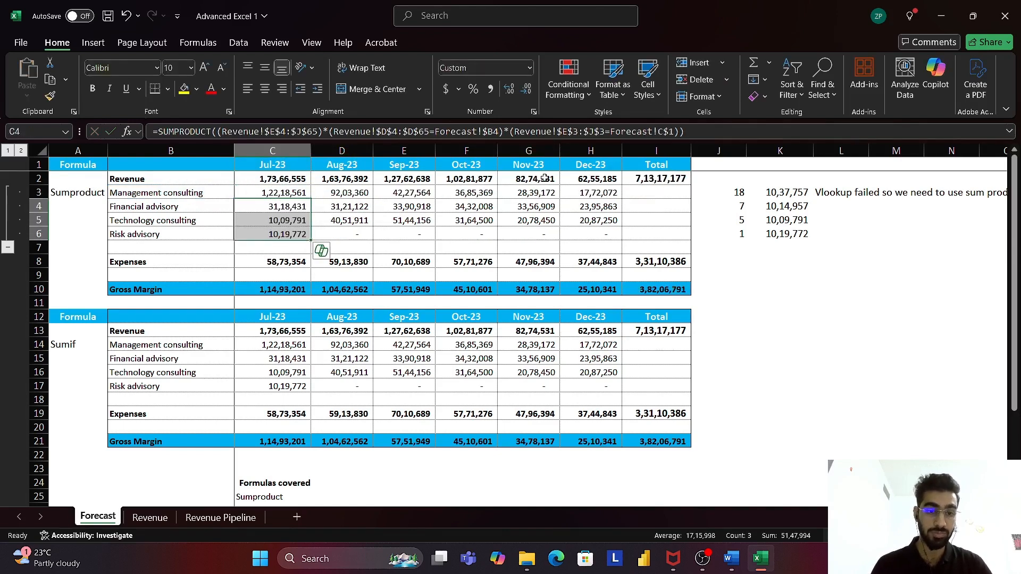
# - Check the July column below the copied formulas, down to the Gross Margin row
pyautogui.press('Down')
pyautogui.press('Down')
pyautogui.press('Down')
pyautogui.press('Down')
pyautogui.press('Down')
pyautogui.press('Up')
pyautogui.press('Up')
pyautogui.press('Up')
pyautogui.press('Up')
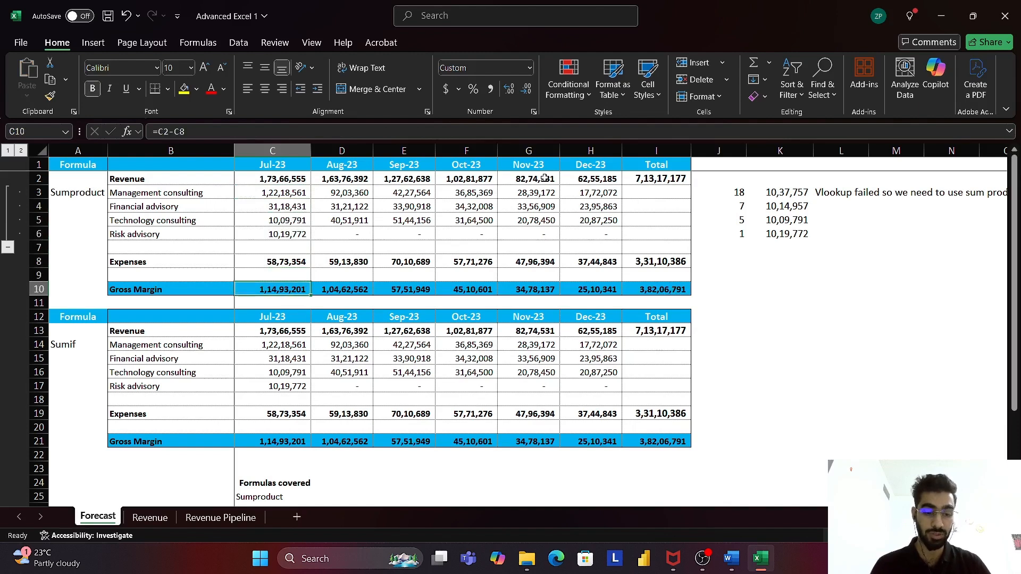
# - Copy the July formulas in C3:C6 across to D3:H6 for August through December
pyautogui.press('Up')
pyautogui.press('Up')
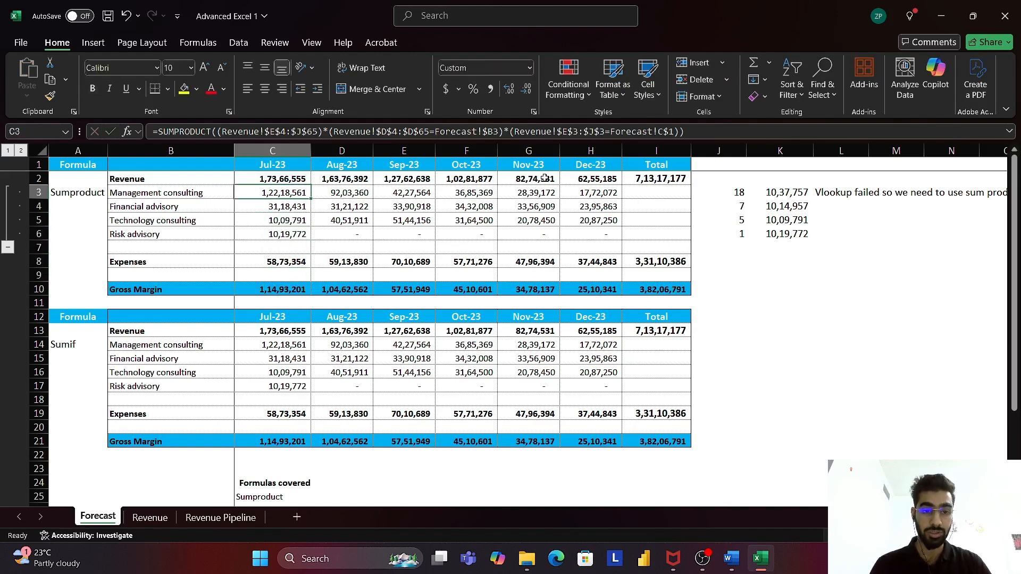
pyautogui.hotkey('shift', 'Down')
pyautogui.hotkey('shift', 'Down')
pyautogui.hotkey('shift', 'Down')
pyautogui.hotkey('ctrl', 'c')
pyautogui.press('Right')
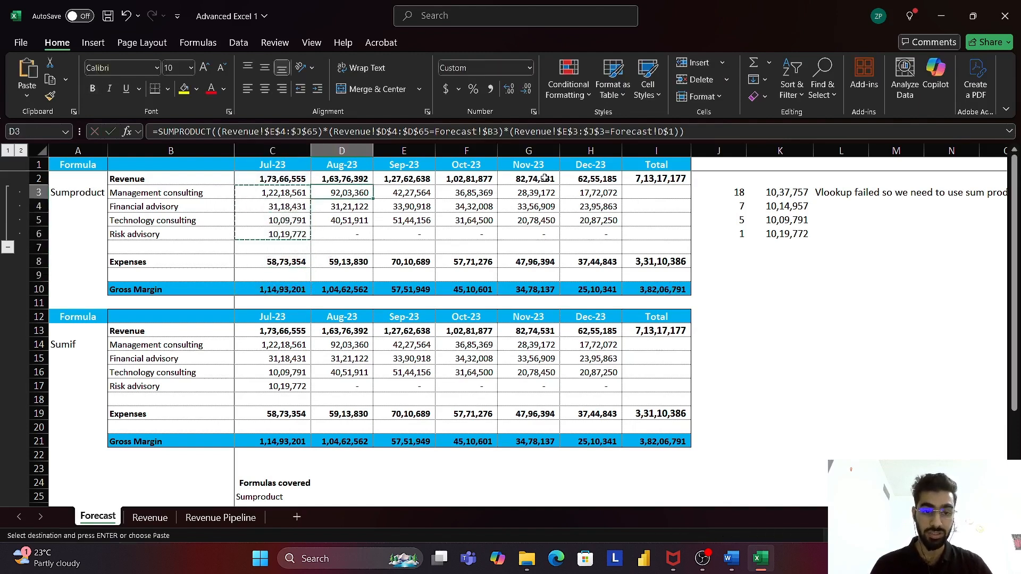
pyautogui.hotkey('shift', 'Right')
pyautogui.hotkey('shift', 'Right')
pyautogui.hotkey('shift', 'Right')
pyautogui.hotkey('shift', 'Right')
pyautogui.hotkey('shift', 'Down')
pyautogui.hotkey('shift', 'Down')
pyautogui.hotkey('shift', 'Down')
pyautogui.hotkey('ctrl', 'v')
pyautogui.press('Escape')
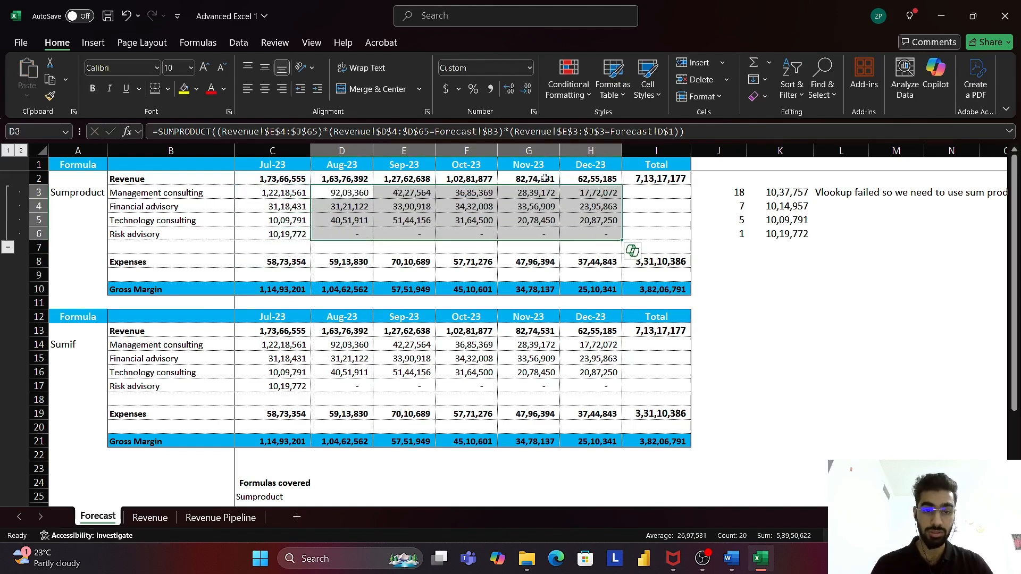
pyautogui.press('Down')
pyautogui.press('Down')
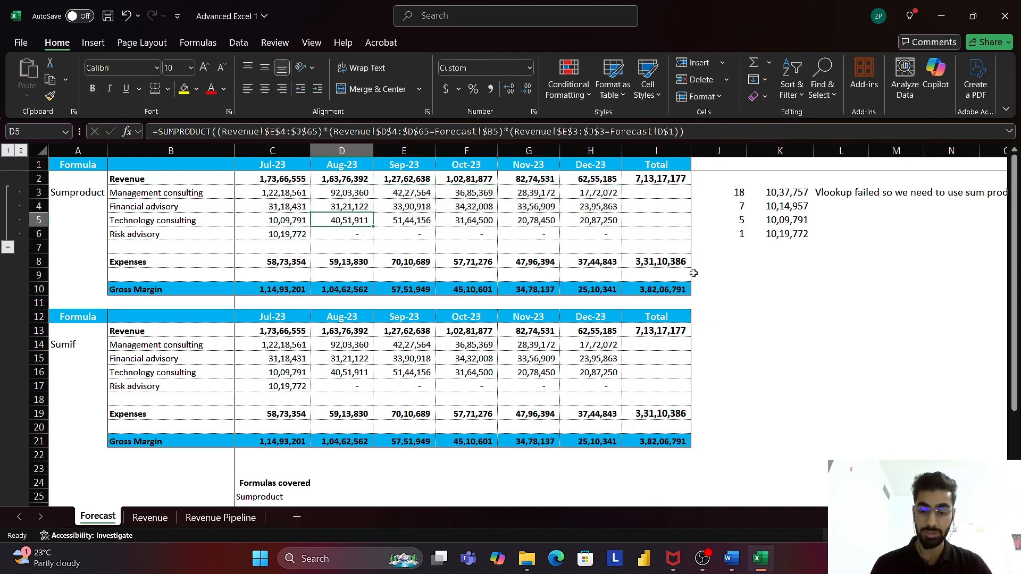
# - Switch to the Word notes, read the Formula 2: SUMIF section, and return to the Excel workbook
pyautogui.hotkey('alt', 'Tab')
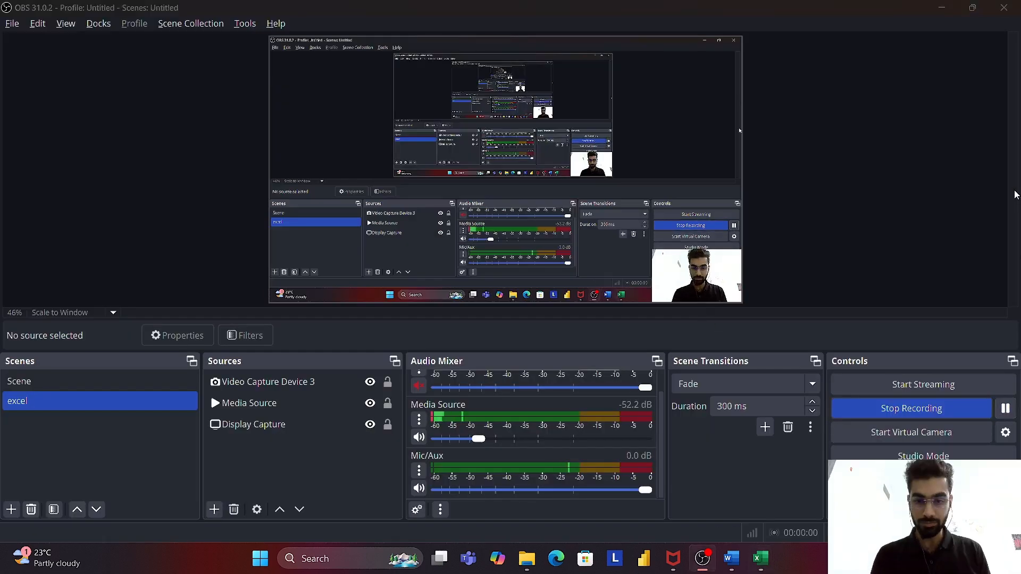
pyautogui.hotkey('alt', 'Tab')
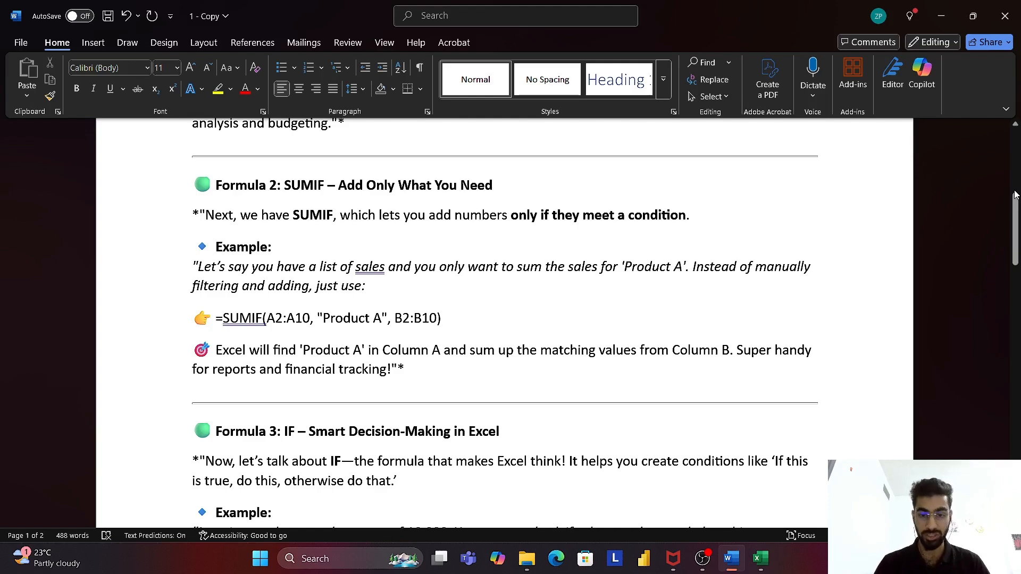
pyautogui.hotkey('alt', 'Tab')
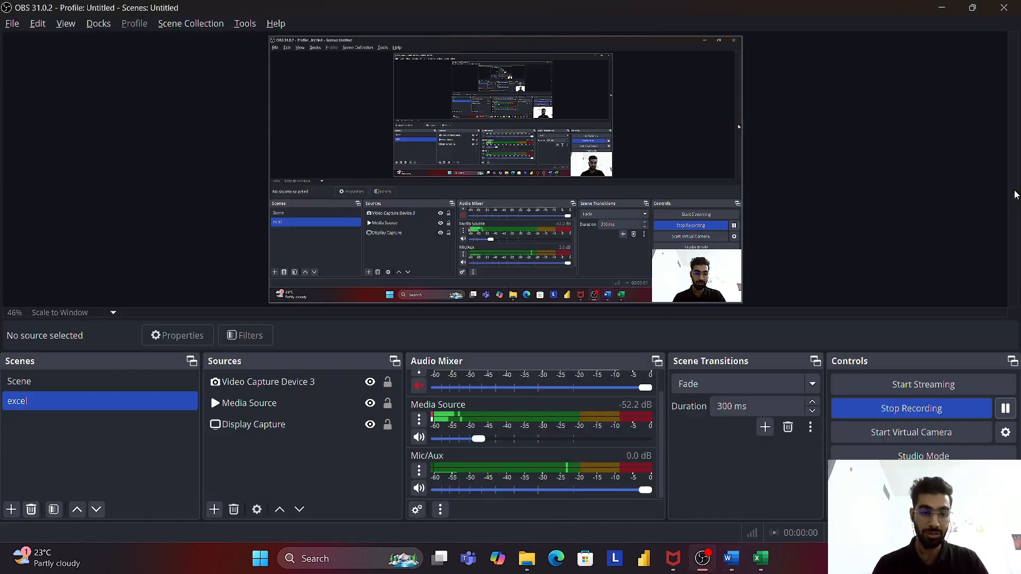
pyautogui.hotkey('alt', 'Tab')
pyautogui.press('Tab')
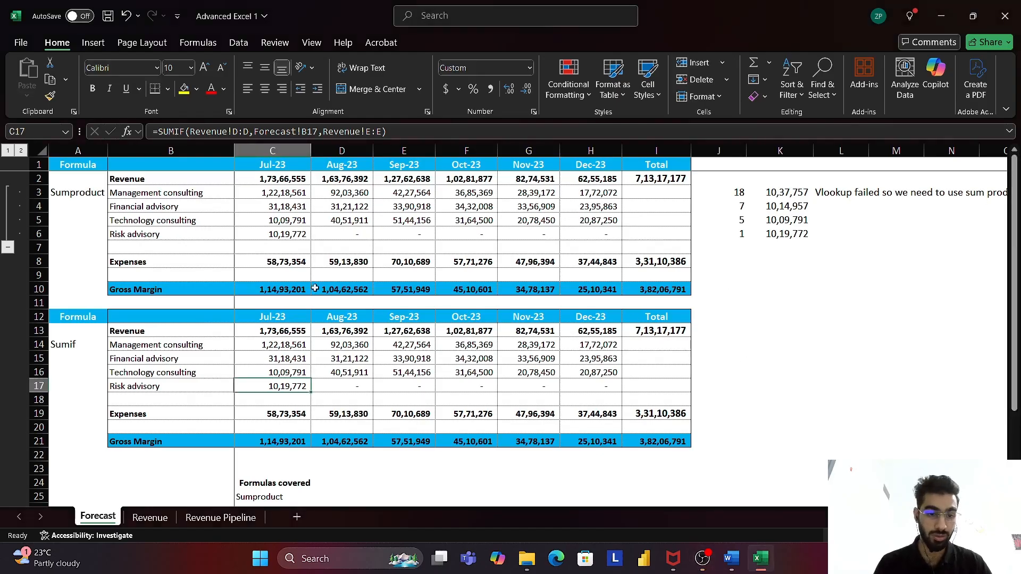
# - Review the Sumif table on the Forecast sheet, including the formula in C14 and its criterion cell B14
pyautogui.click(303, 355)
pyautogui.click(63, 354)
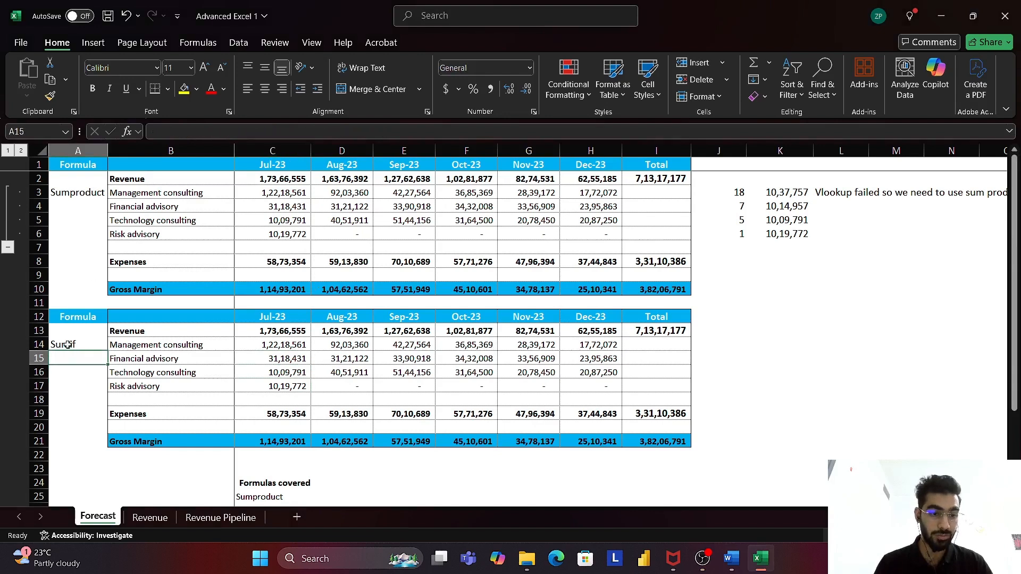
pyautogui.click(81, 342)
pyautogui.moveTo(195, 341); pyautogui.dragTo(617, 418)
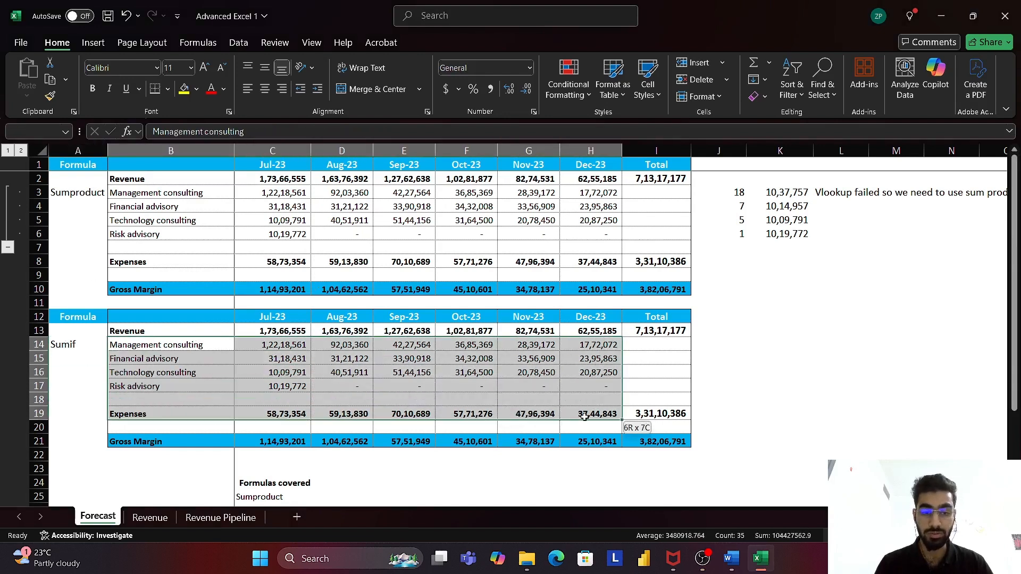
pyautogui.click(70, 344)
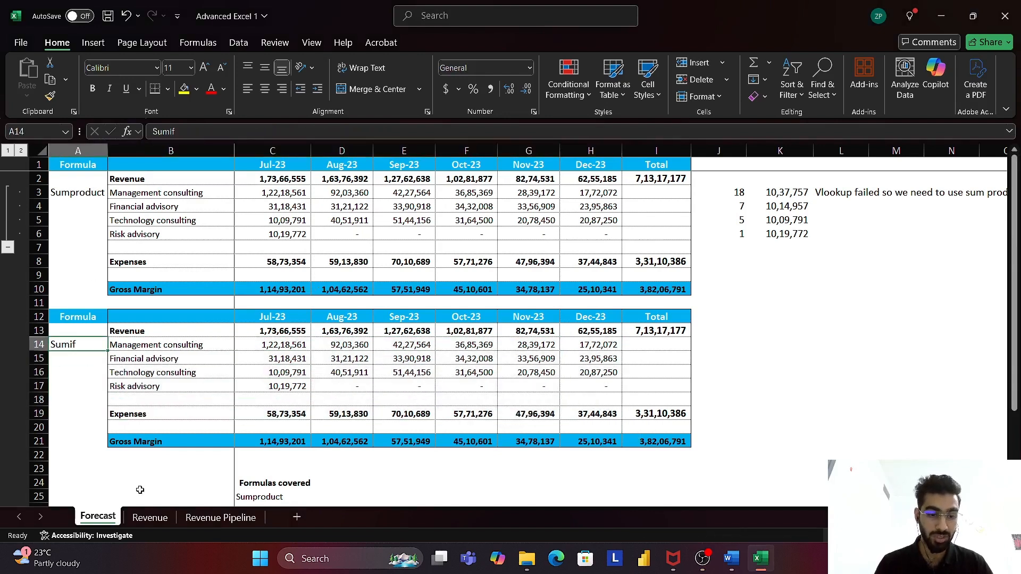
pyautogui.click(286, 344)
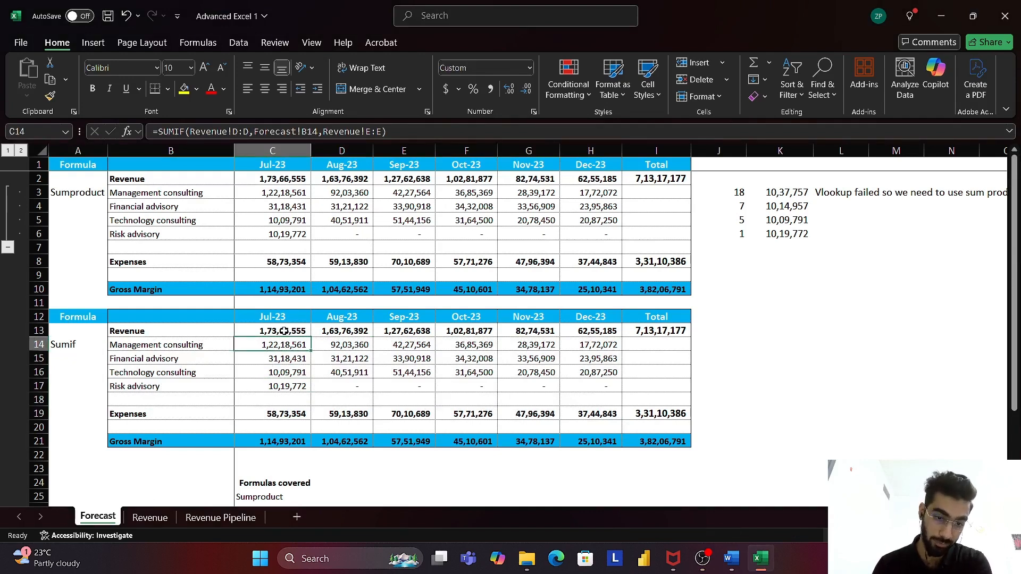
pyautogui.click(170, 345)
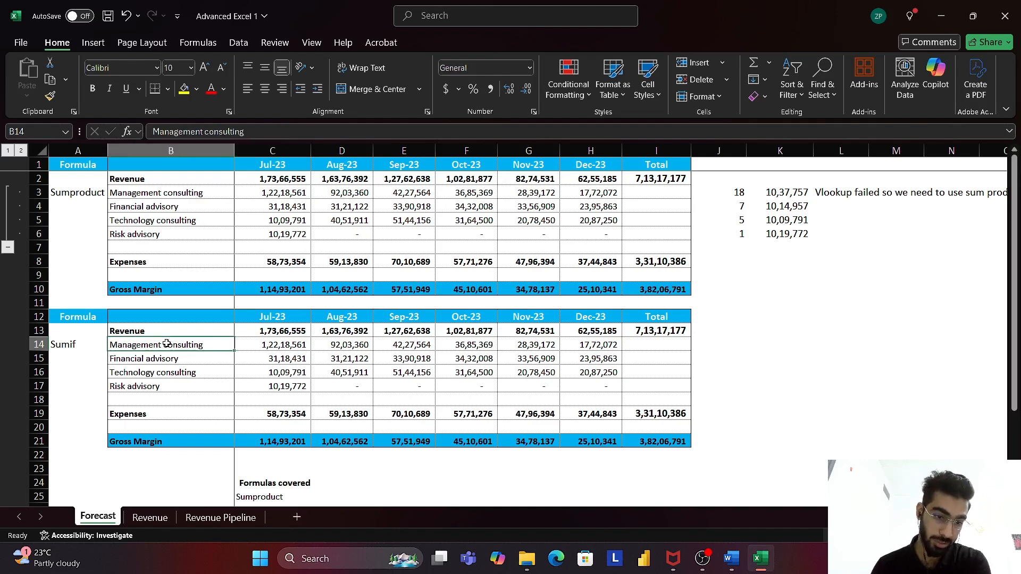
# - Filter the Revenue sheet's Service Line column to show only Management consulting
pyautogui.click(150, 518)
pyautogui.click(386, 216)
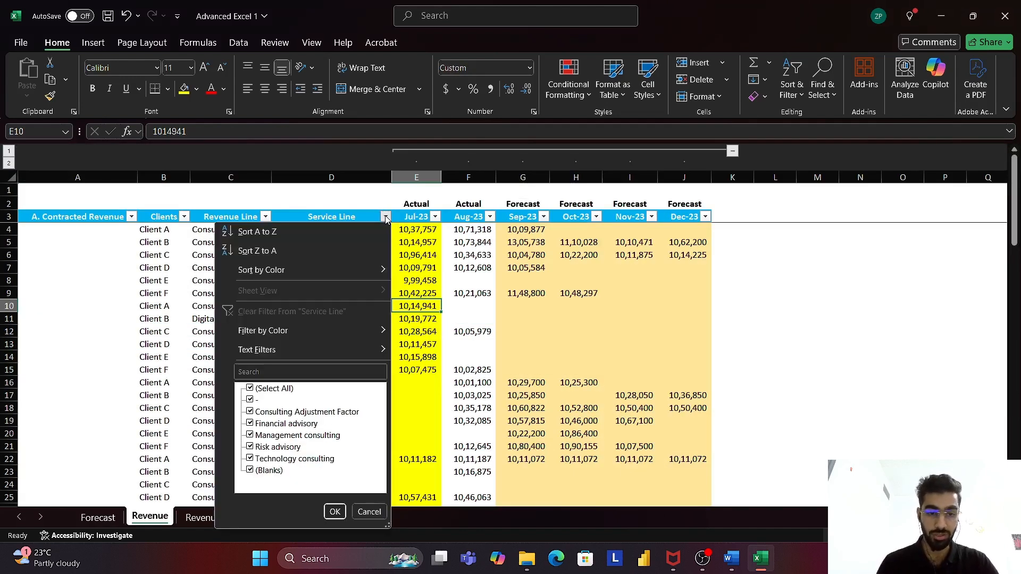
pyautogui.click(272, 388)
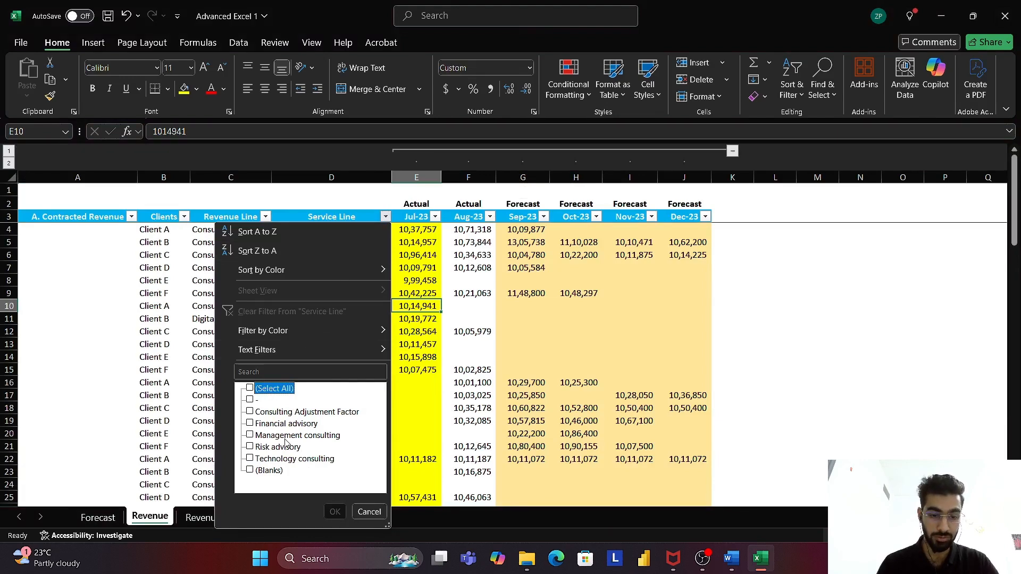
pyautogui.click(286, 436)
pyautogui.click(334, 511)
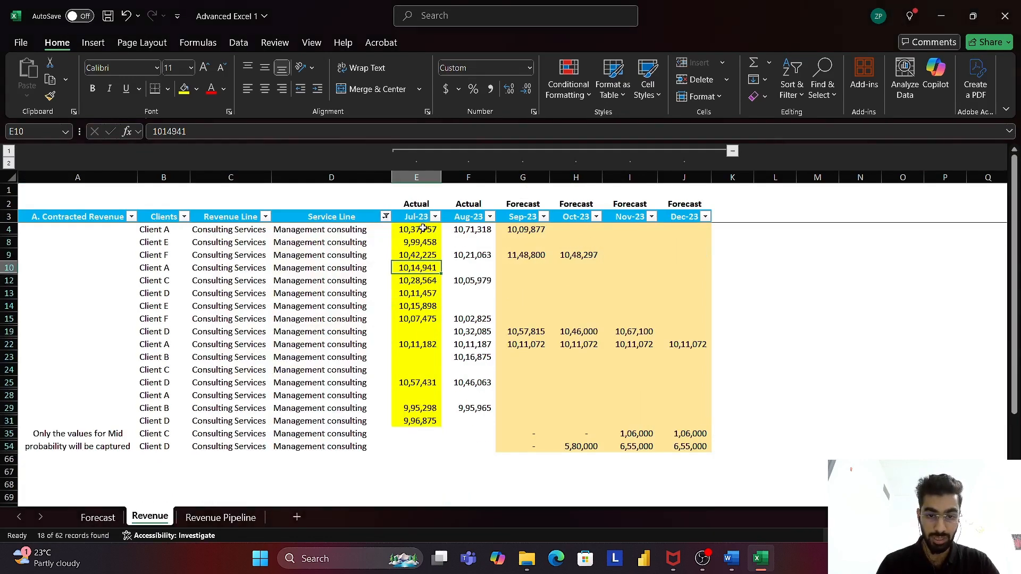
# - Check the sum of the filtered Jul-23 values against the Management consulting SUMIF in Forecast C14, and return to the Revenue sheet
pyautogui.moveTo(423, 229); pyautogui.dragTo(420, 435)
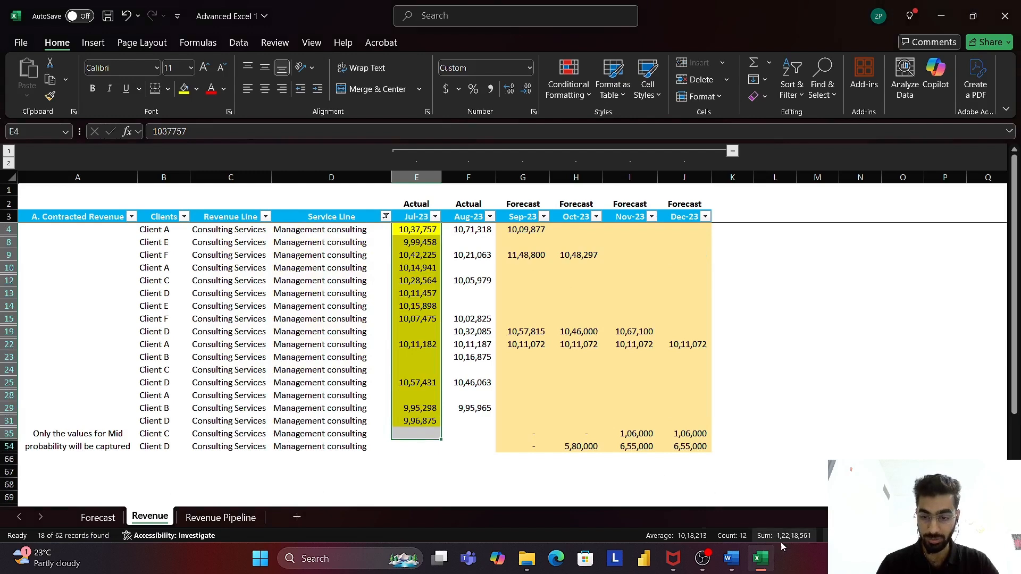
pyautogui.click(98, 517)
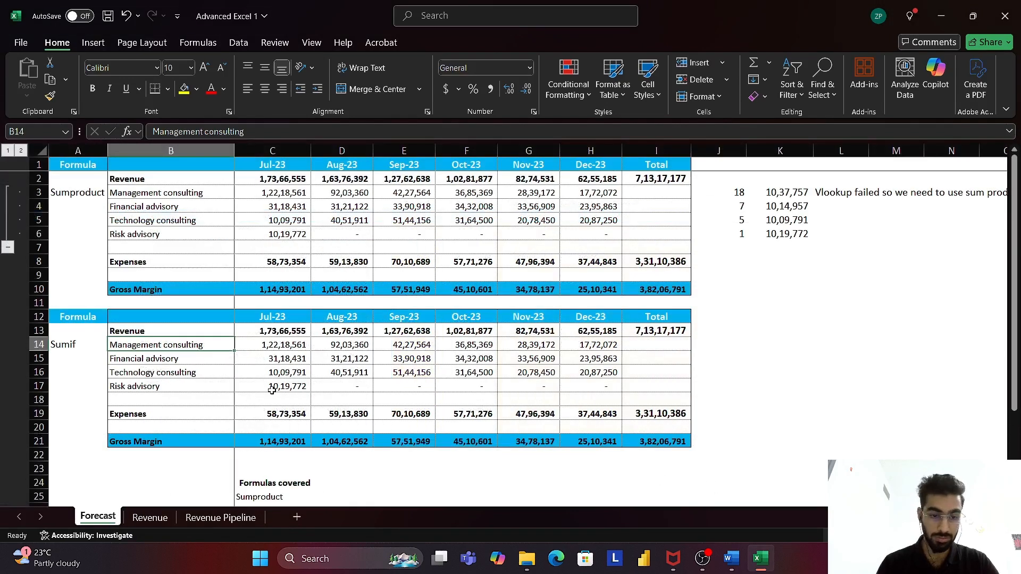
pyautogui.click(278, 346)
pyautogui.click(151, 518)
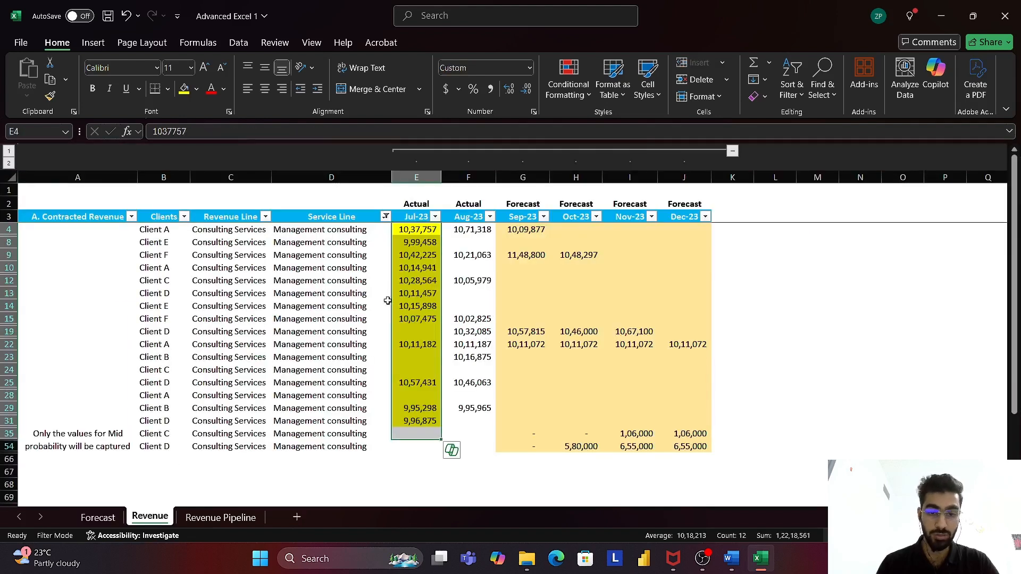
# - Clear the Service Line filter on the Revenue sheet and return to the Forecast sheet
pyautogui.click(385, 216)
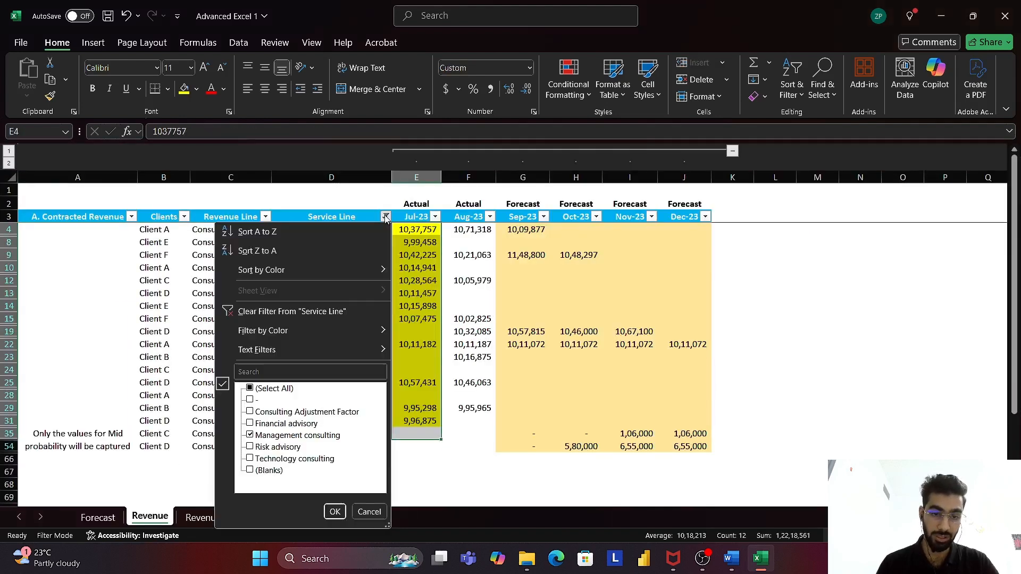
pyautogui.click(339, 313)
pyautogui.click(98, 518)
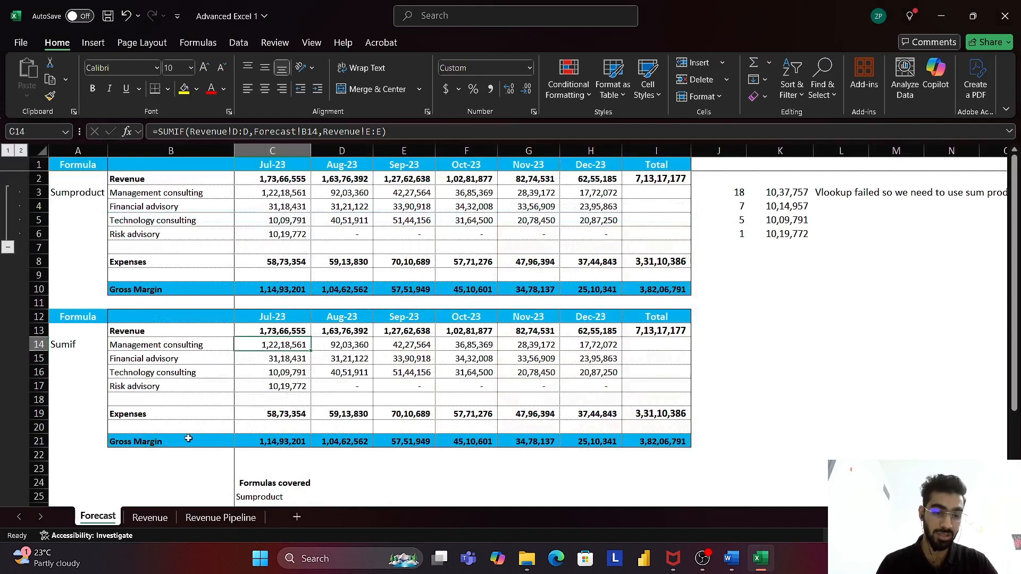
# - Delete the Jul-23 service line formulas in C14:C17 of the Sumif table
pyautogui.doubleClick(311, 345)
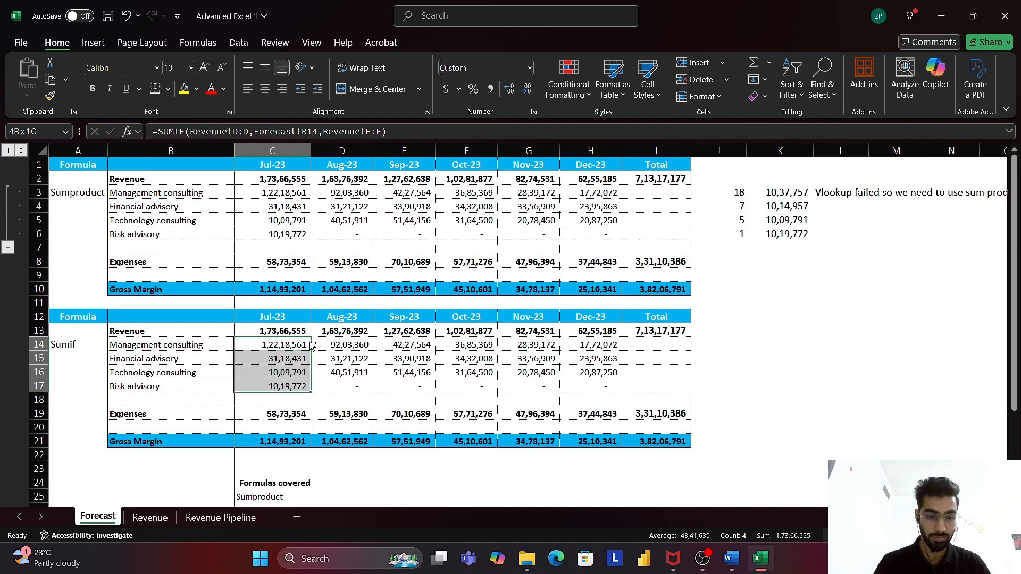
pyautogui.press('Delete')
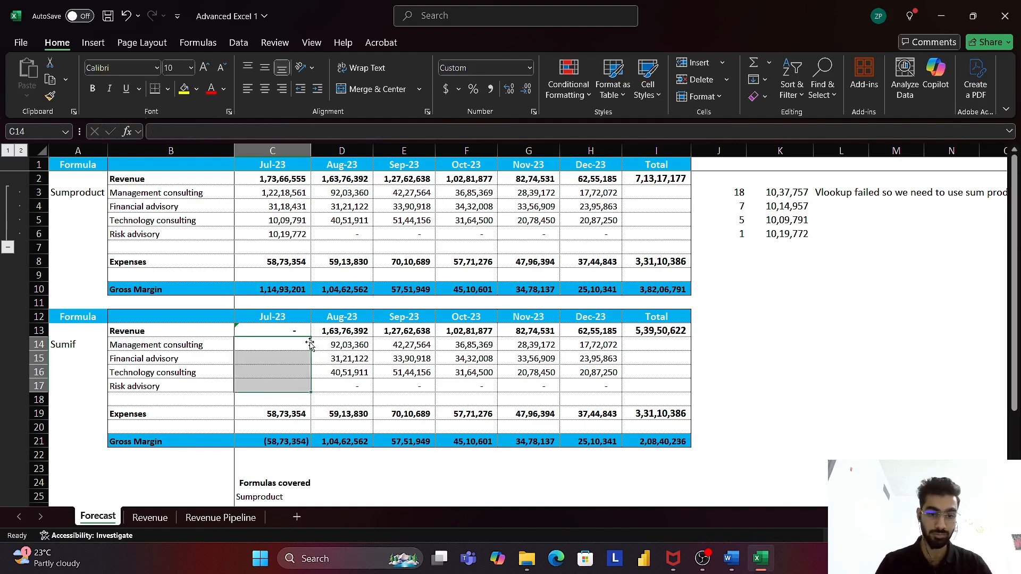
pyautogui.press('Up')
pyautogui.press('Down')
# - Start a SUMIF formula in C14 with the Revenue sheet's entire Service Line column D:D as the range
pyautogui.write('=sumif')
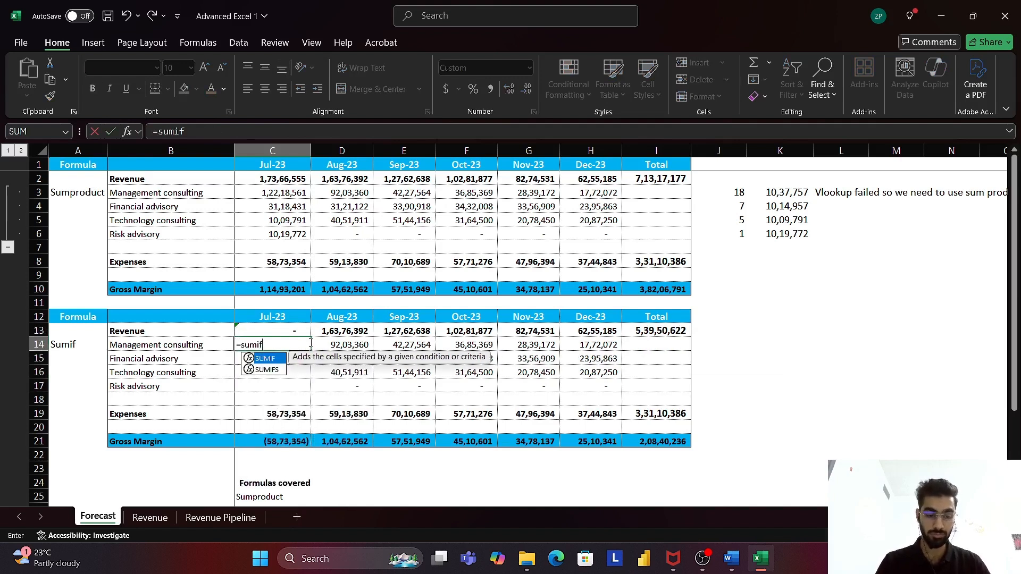
pyautogui.press('Tab')
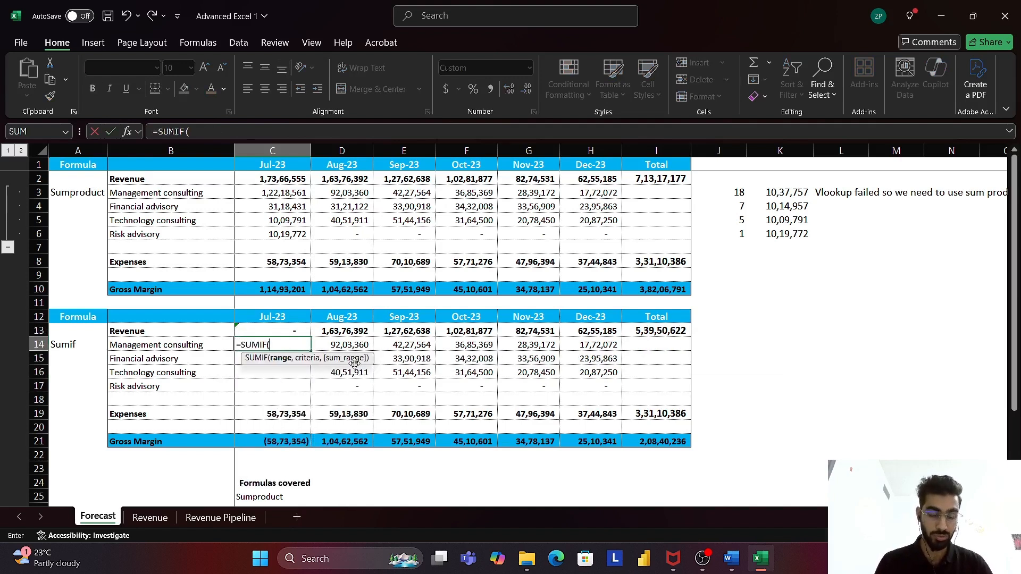
pyautogui.click(150, 518)
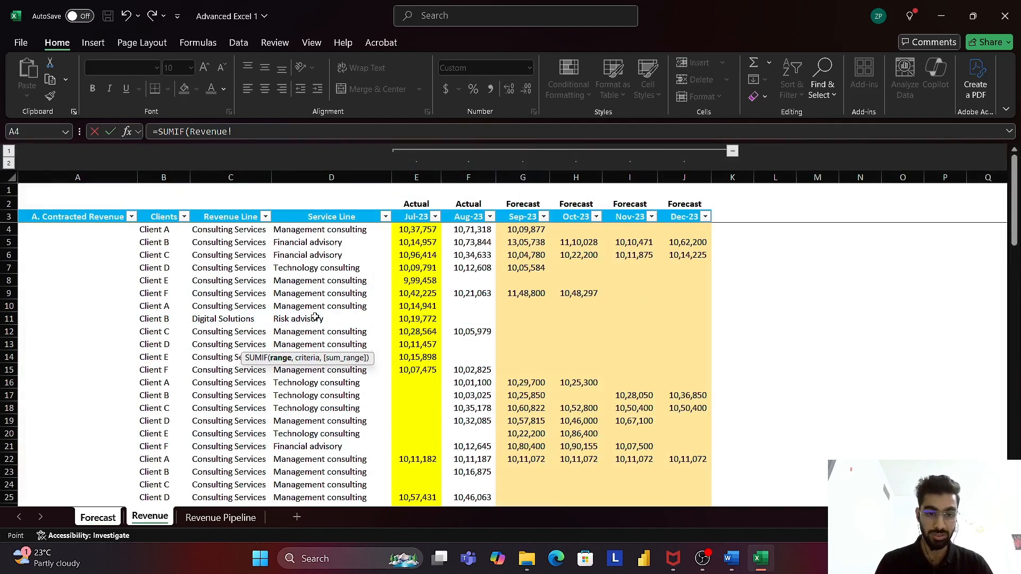
pyautogui.click(326, 229)
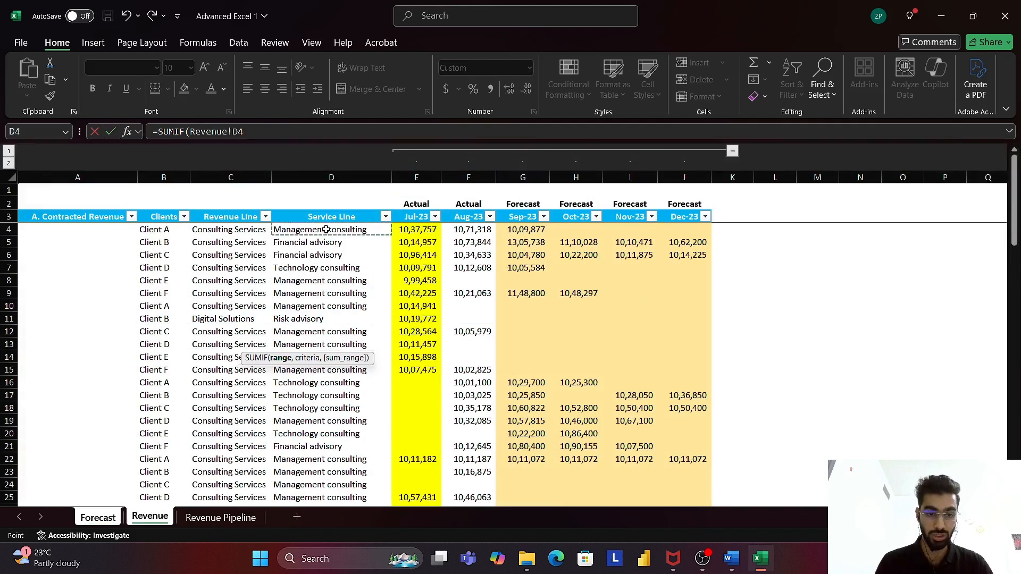
pyautogui.click(345, 181)
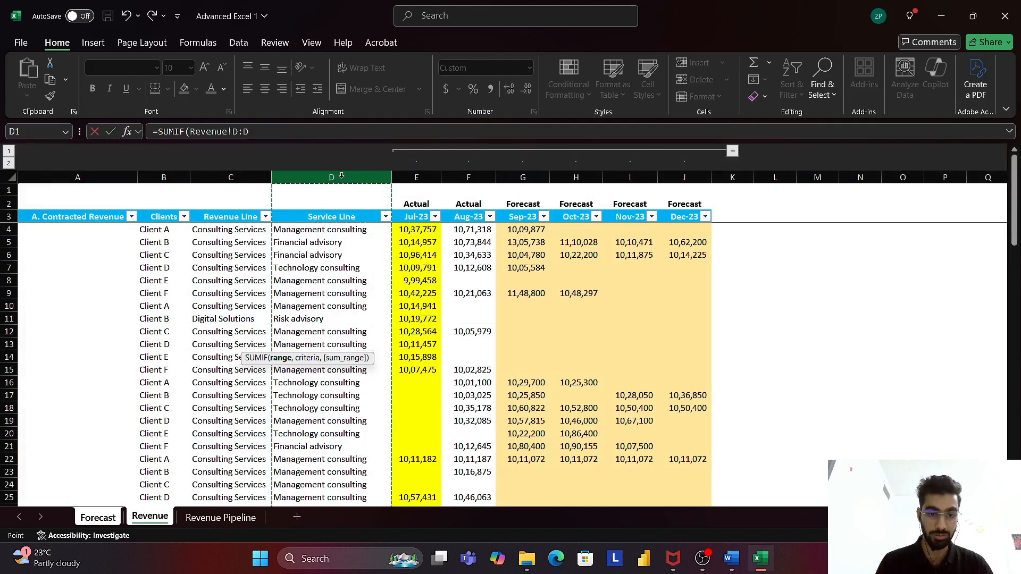
pyautogui.click(352, 266)
pyautogui.click(346, 216)
pyautogui.click(347, 186)
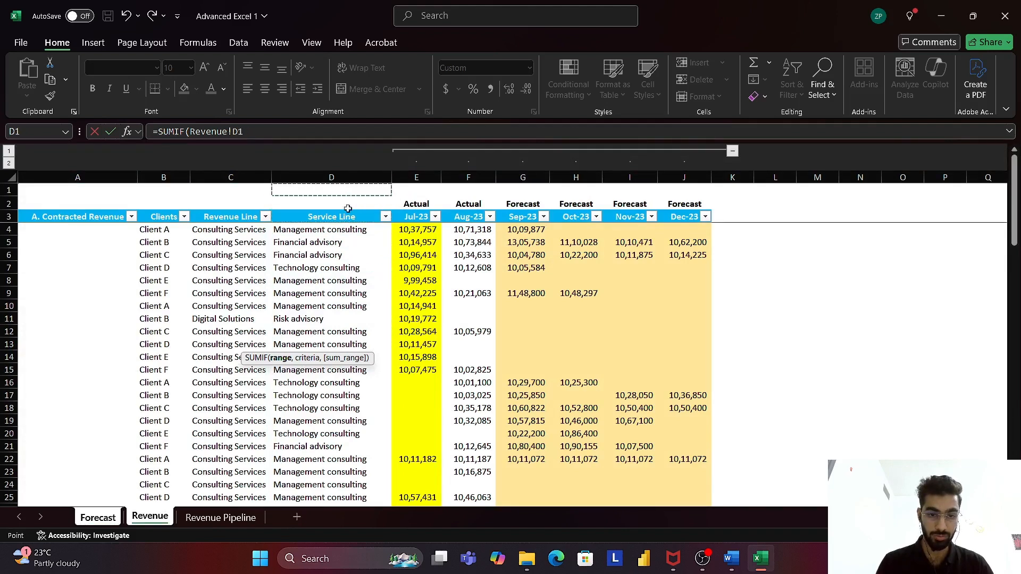
pyautogui.moveTo(347, 215); pyautogui.dragTo(348, 224)
pyautogui.click(347, 181)
pyautogui.scroll(-6, 340, 298)
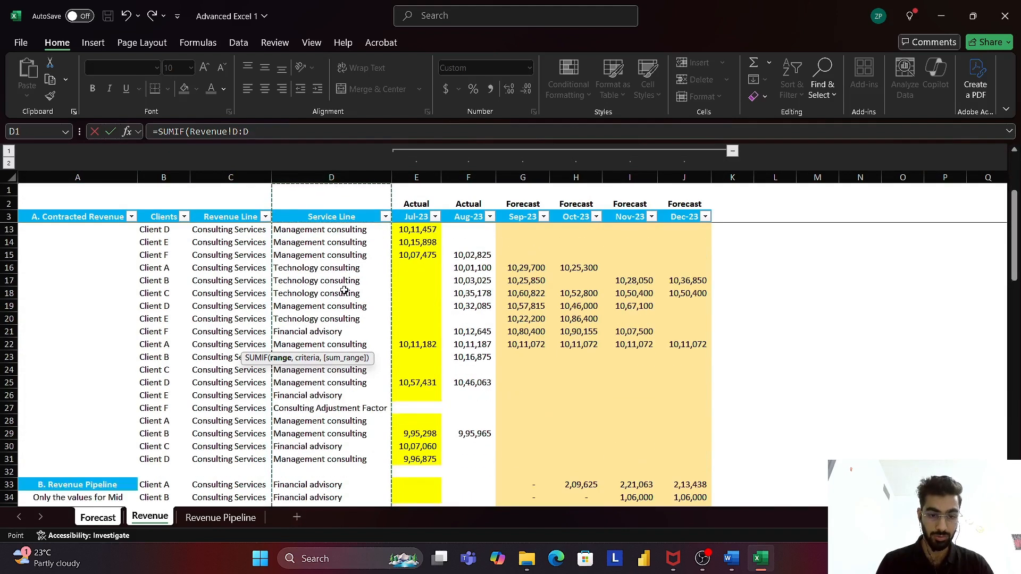
pyautogui.scroll(6, 337, 319)
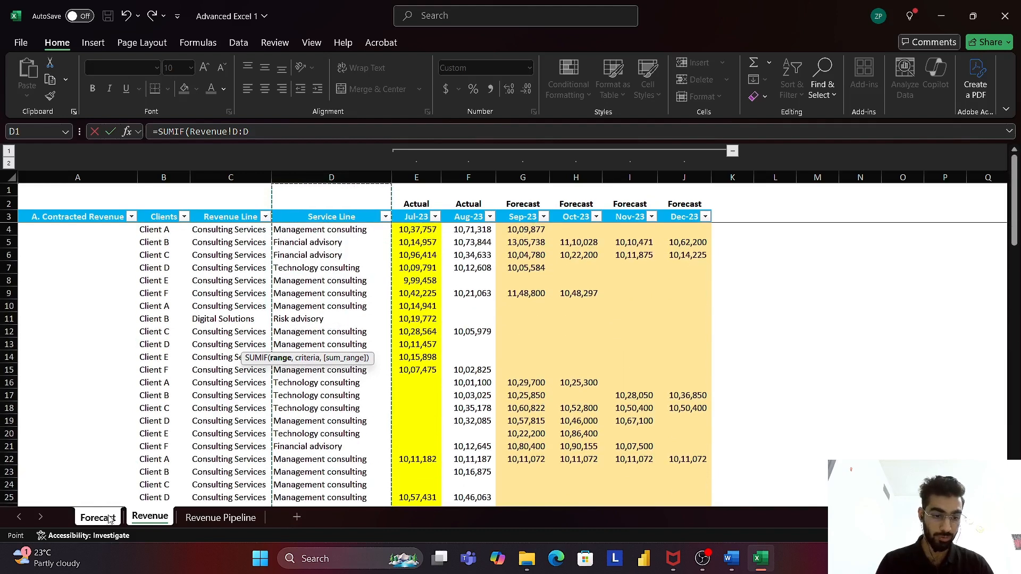
pyautogui.write(',')
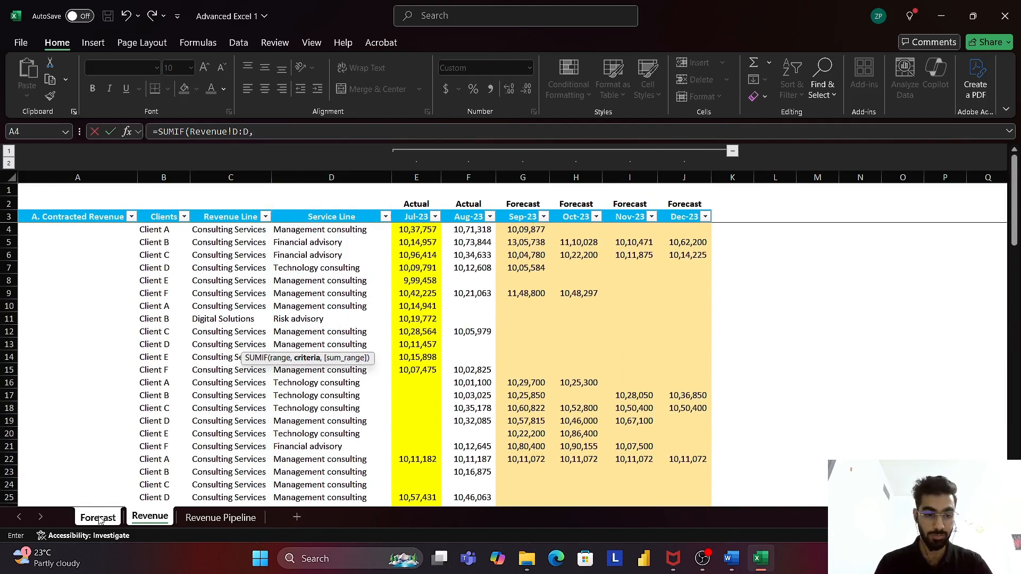
# - Complete the C14 SUMIF with Forecast!B14 as the criterion and Revenue!E:E as the sum range
pyautogui.click(99, 518)
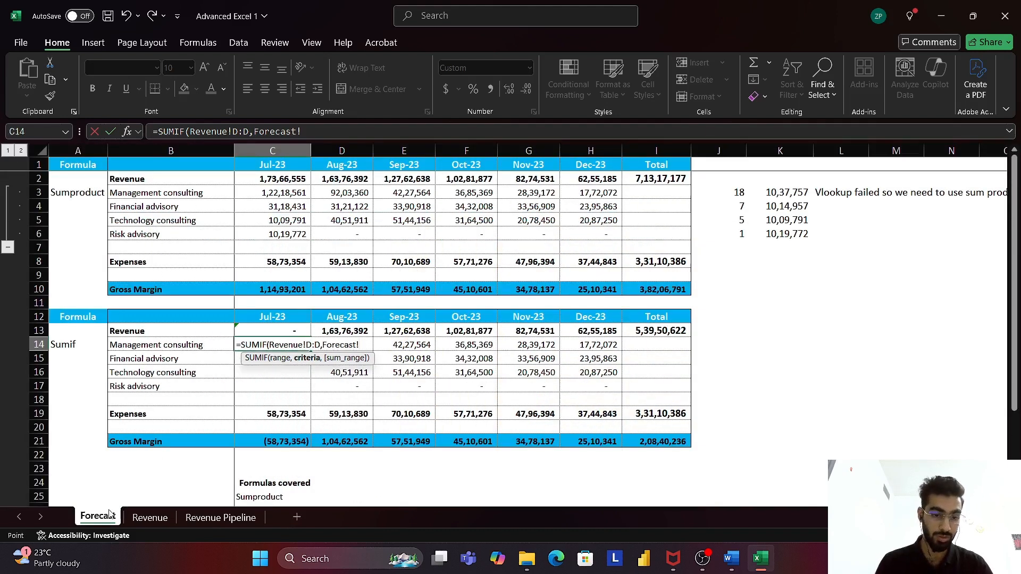
pyautogui.click(167, 345)
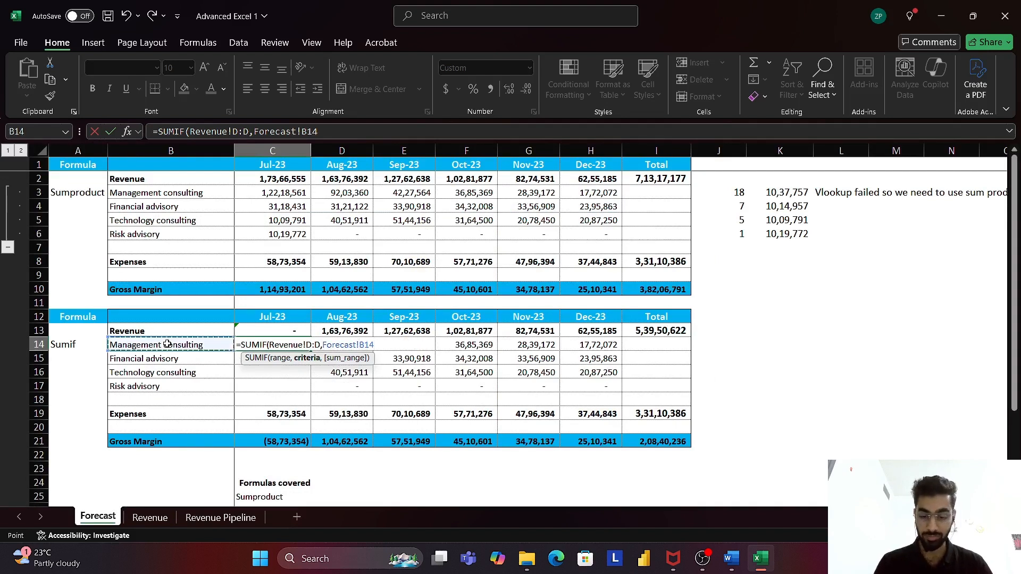
pyautogui.write(',')
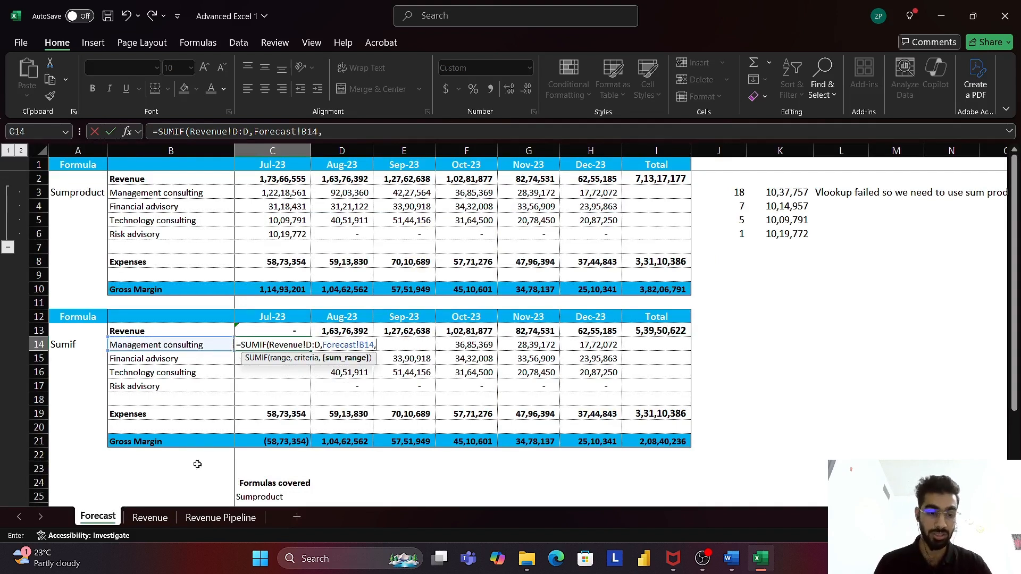
pyautogui.click(151, 518)
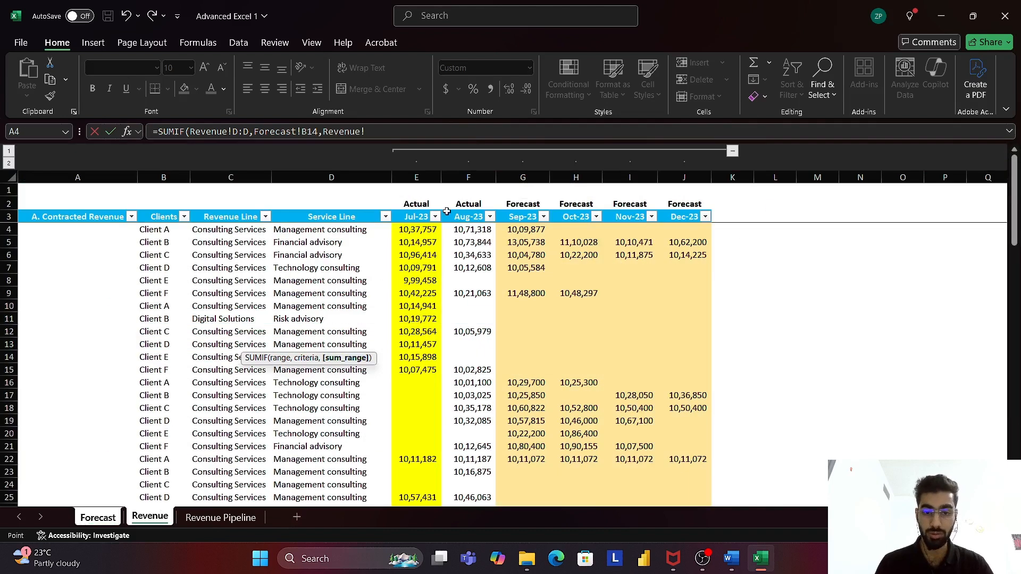
pyautogui.click(424, 177)
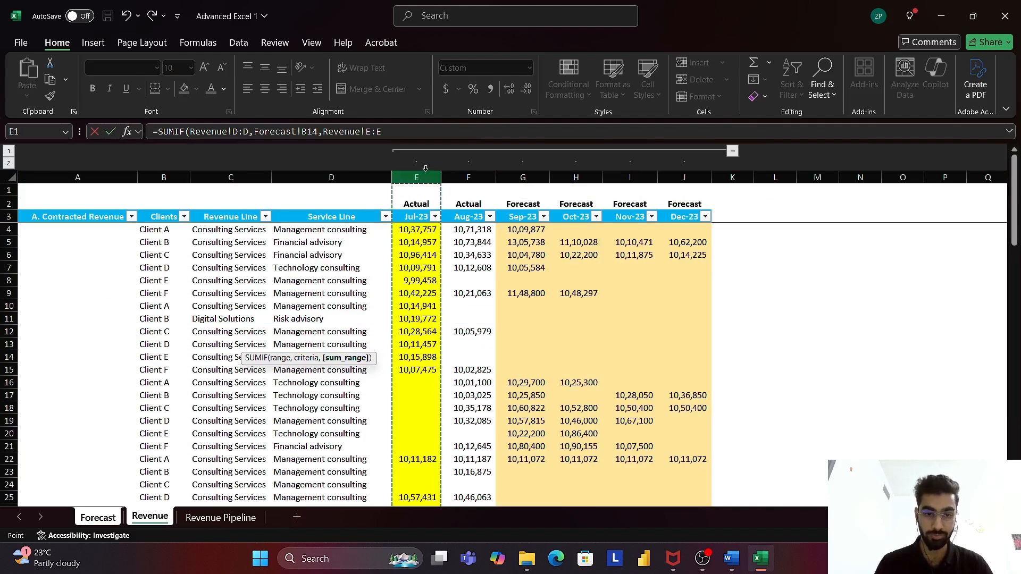
pyautogui.press('Return')
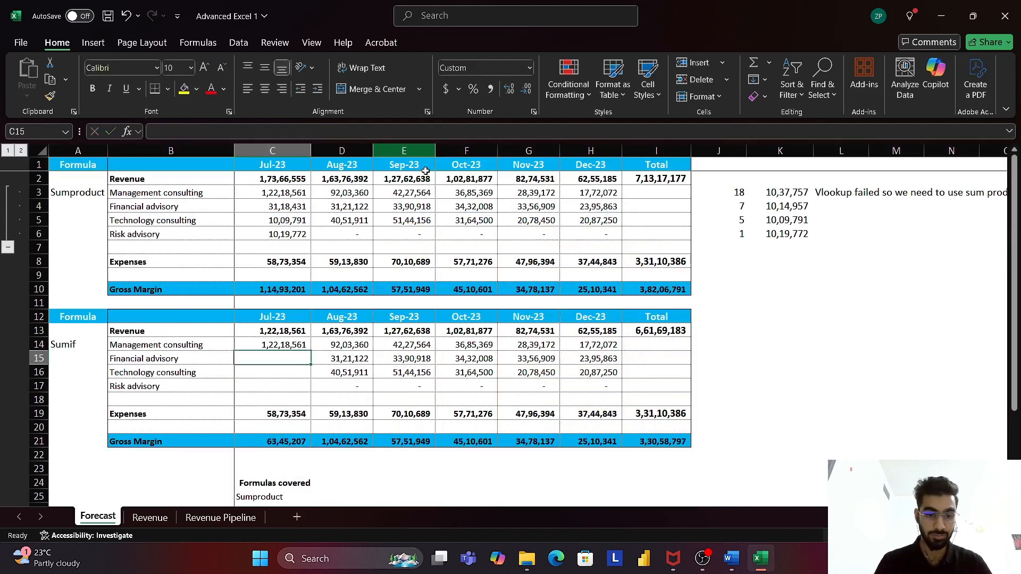
# - Copy the SUMIF formula from C14 into C15:C17 for the remaining service lines
pyautogui.press('Up')
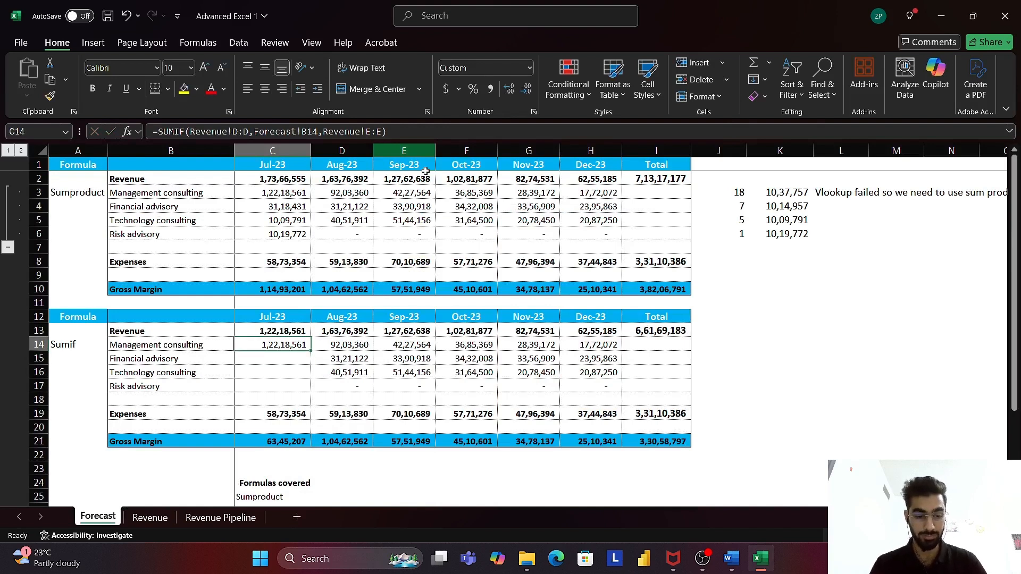
pyautogui.press('F2')
pyautogui.press('Escape')
pyautogui.hotkey('ctrl', 'c')
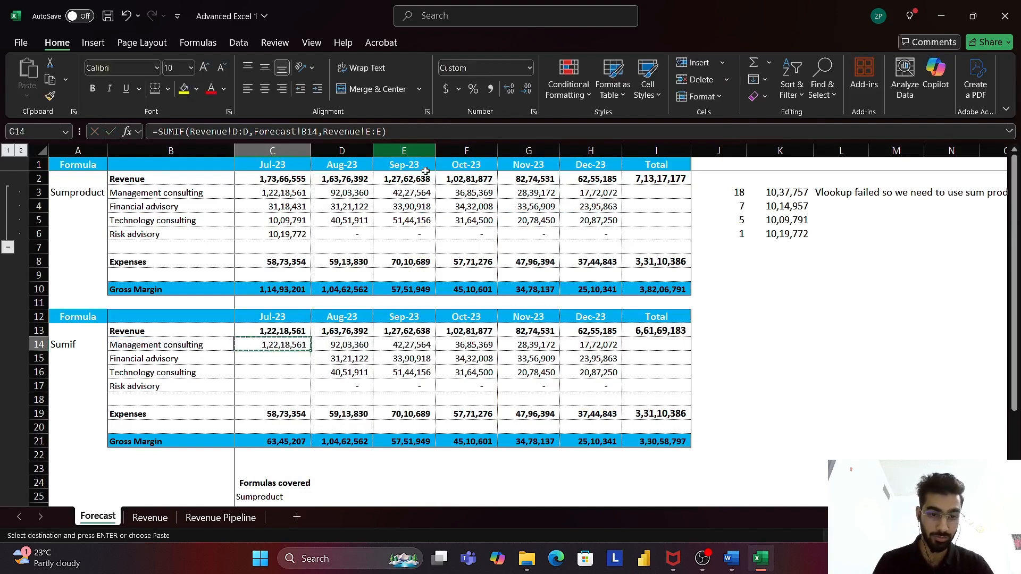
pyautogui.press('Down')
pyautogui.hotkey('shift', 'Down')
pyautogui.hotkey('shift', 'Down')
pyautogui.press('Return')
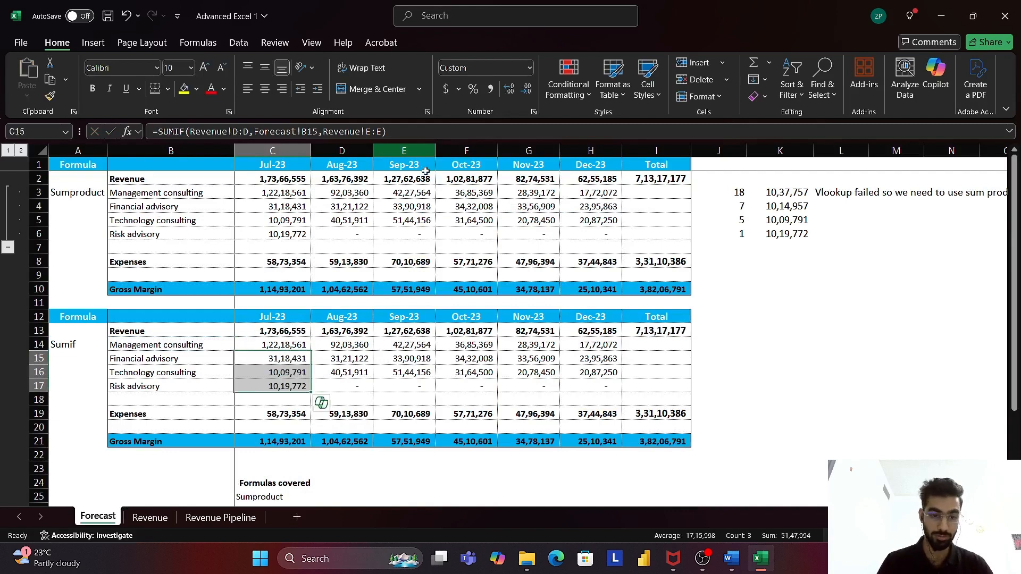
# - Inspect the SUMIF formulas in C14:C17 and their criterion references, and compare them with those in D14 and E14
pyautogui.press('Down')
pyautogui.press('Up')
pyautogui.press('F2')
pyautogui.press('Return')
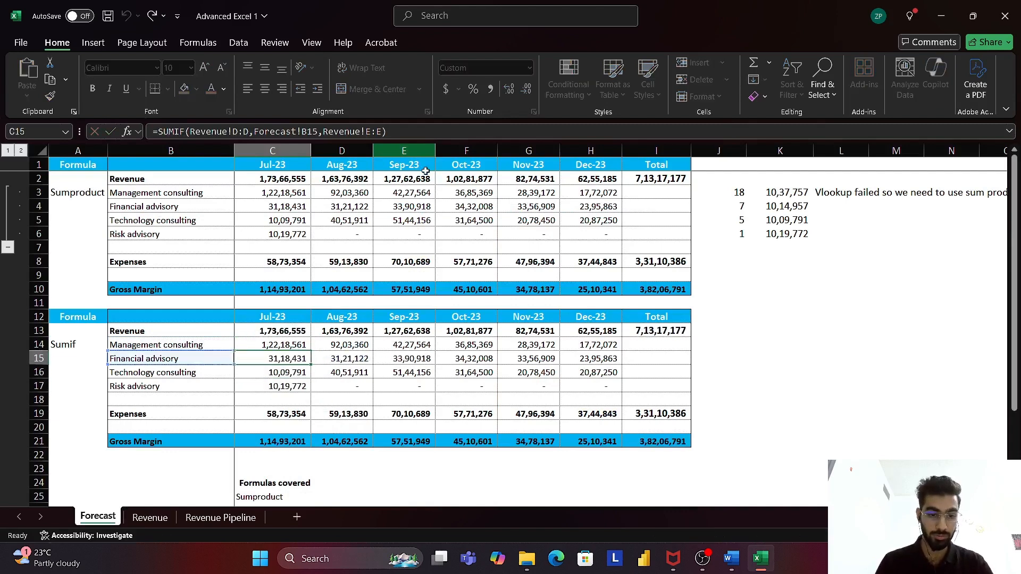
pyautogui.press('F2')
pyautogui.press('Escape')
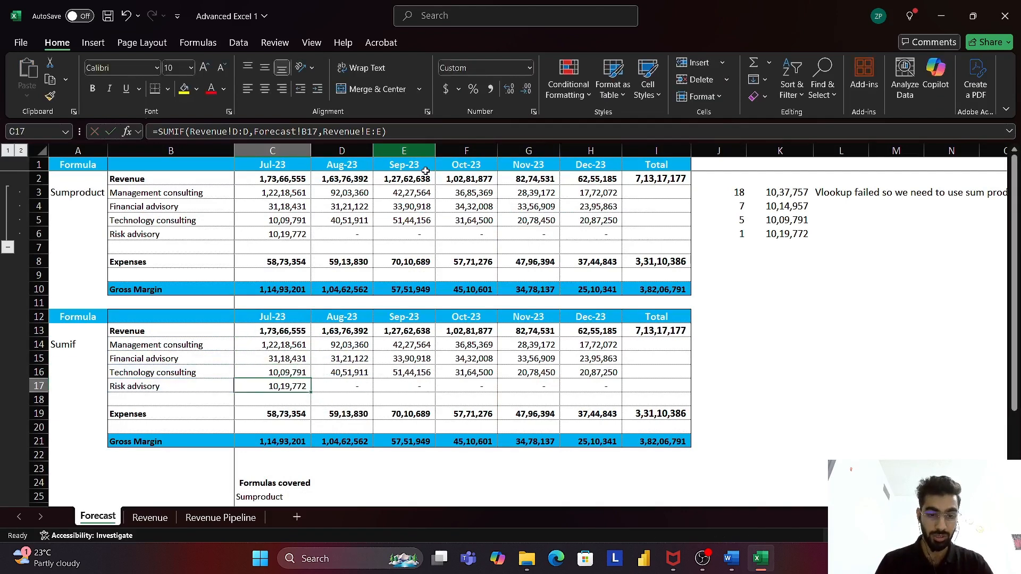
pyautogui.press('Up')
pyautogui.press('F2')
pyautogui.press('Escape')
pyautogui.press('Up')
pyautogui.press('Up')
pyautogui.press('F2')
pyautogui.press('Escape')
pyautogui.press('F2')
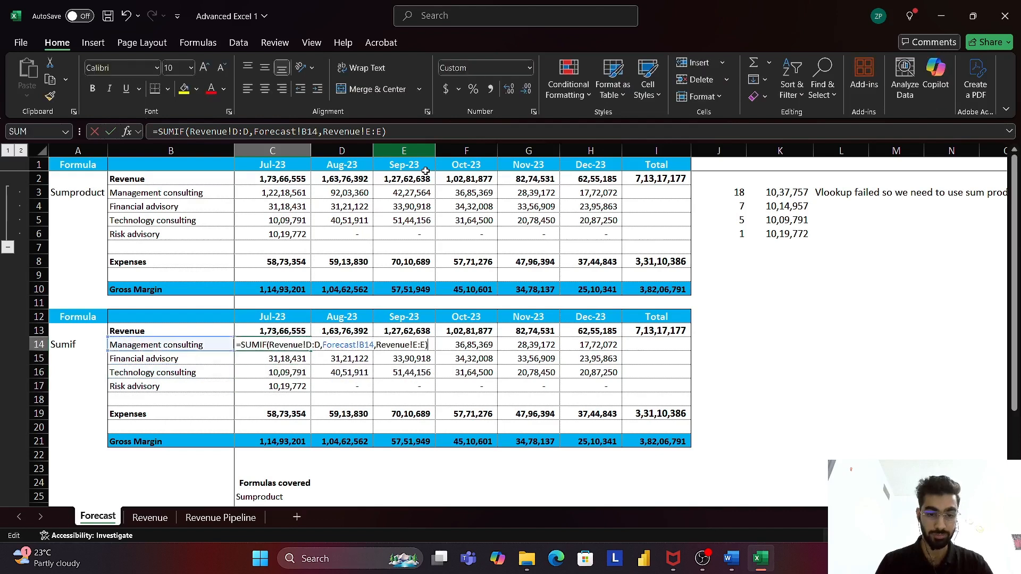
pyautogui.press('Escape')
pyautogui.press('Right')
pyautogui.press('Left')
pyautogui.press('Right')
pyautogui.press('Right')
pyautogui.press('Right')
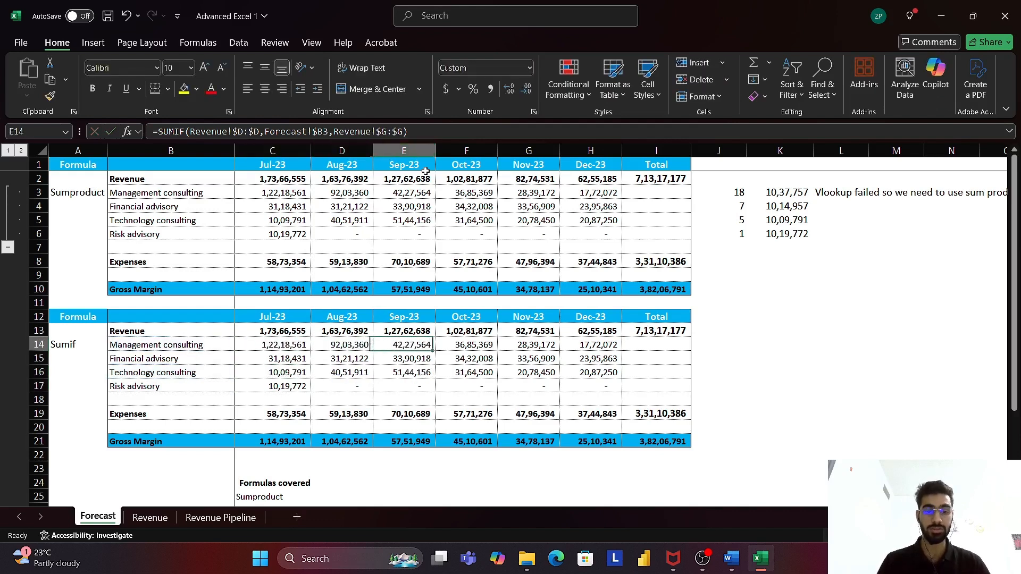
# - Review the Jul-23 results in C14:C17 and the whole Sumif revenue range C14:H17 by selecting them
pyautogui.press('Left')
pyautogui.press('Left')
pyautogui.press('Left')
pyautogui.hotkey('shift', 'Down')
pyautogui.hotkey('shift', 'Down')
pyautogui.hotkey('shift', 'Down')
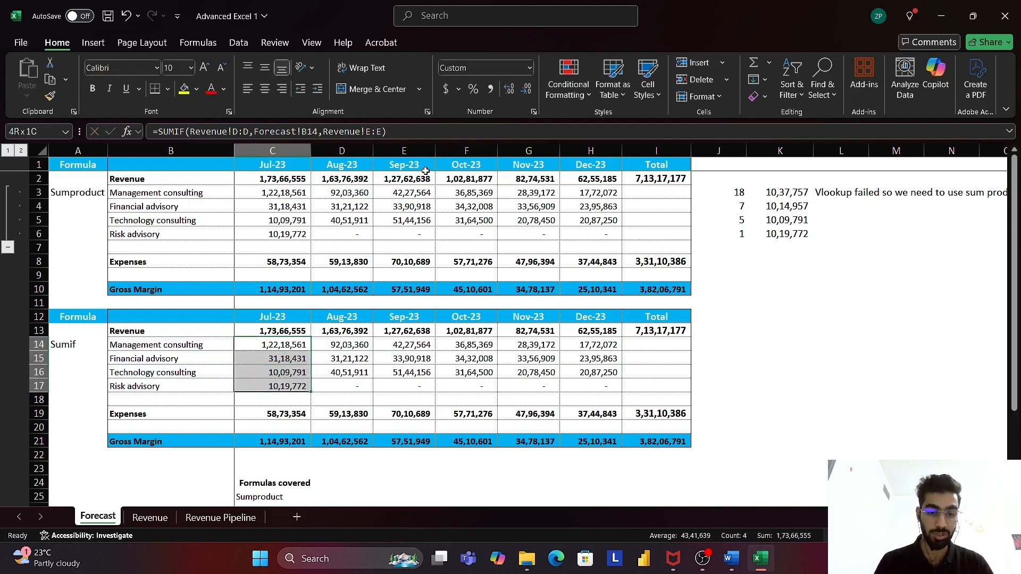
pyautogui.hotkey('shift', 'Up')
pyautogui.hotkey('shift', 'Up')
pyautogui.hotkey('shift', 'Up')
pyautogui.hotkey('shift', 'Right')
pyautogui.hotkey('shift', 'Right')
pyautogui.hotkey('shift', 'Right')
pyautogui.hotkey('shift', 'Right')
pyautogui.hotkey('shift', 'Right')
pyautogui.hotkey('shift', 'Down')
pyautogui.hotkey('shift', 'Down')
pyautogui.hotkey('shift', 'Down')
pyautogui.hotkey('shift', 'Down')
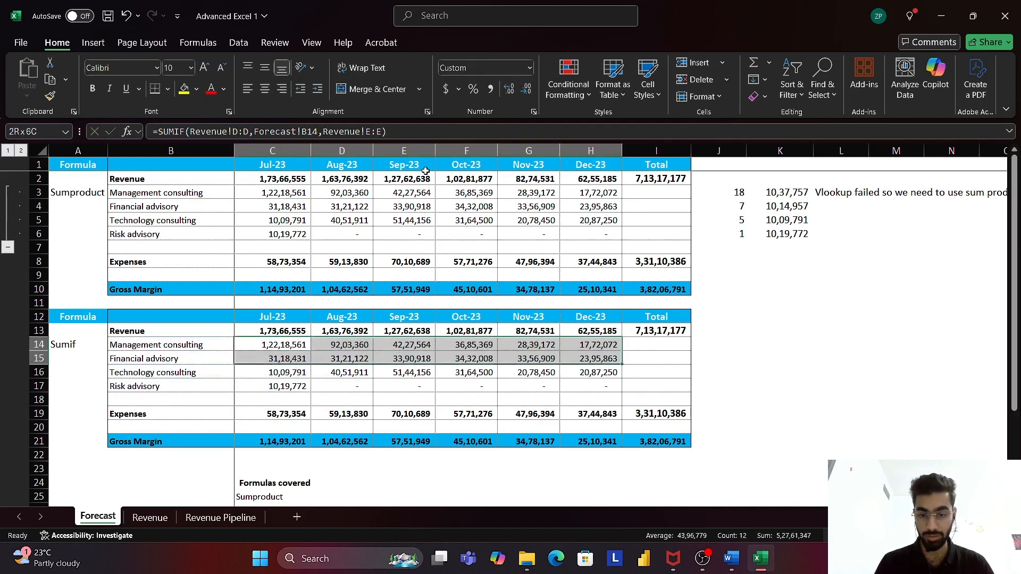
pyautogui.hotkey('shift', 'Up')
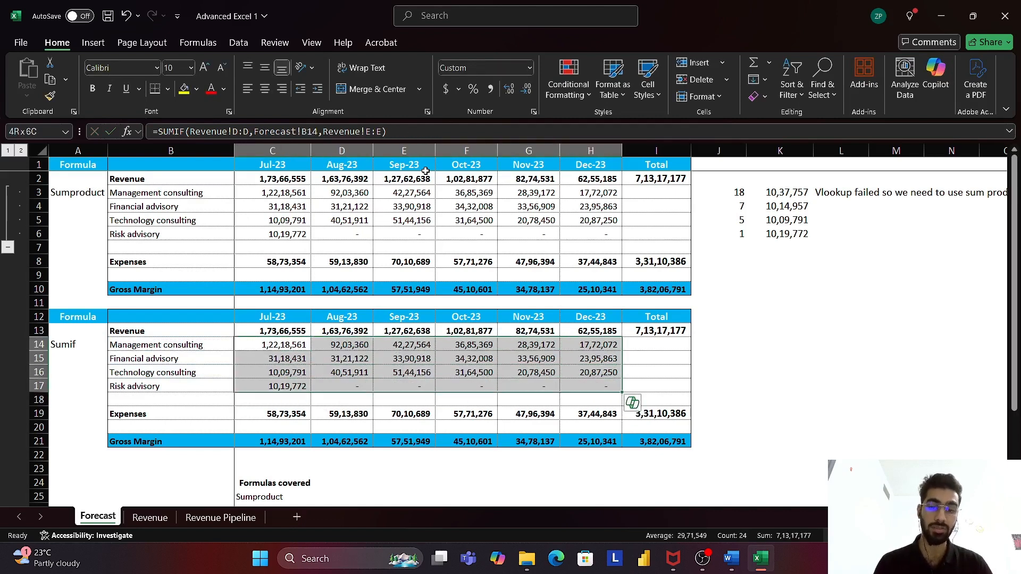
pyautogui.click(779, 286)
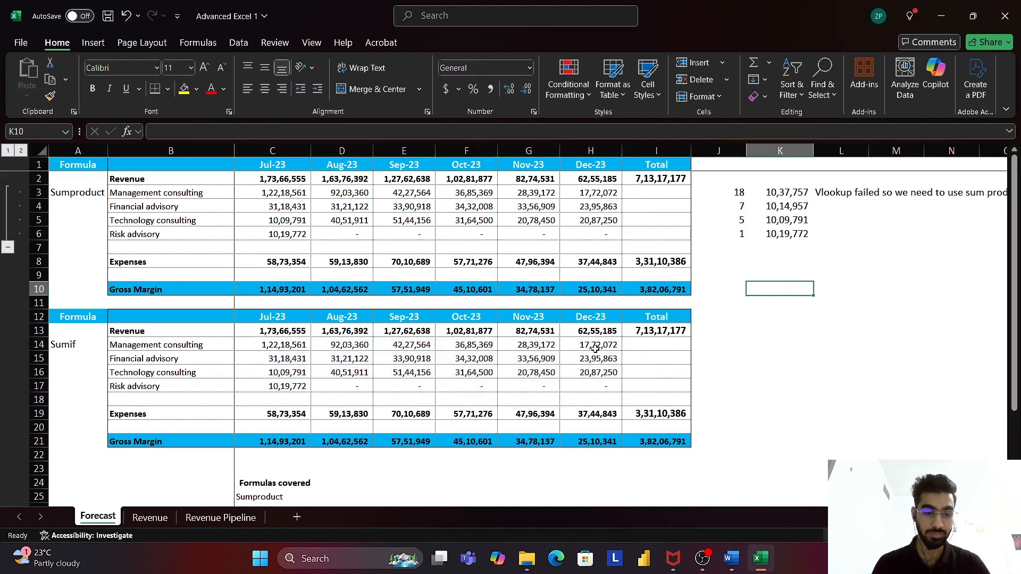
# - Highlight the Sumproduct and Sumif entries in the Formulas covered list with yellow fill
pyautogui.scroll(-3, 468, 355)
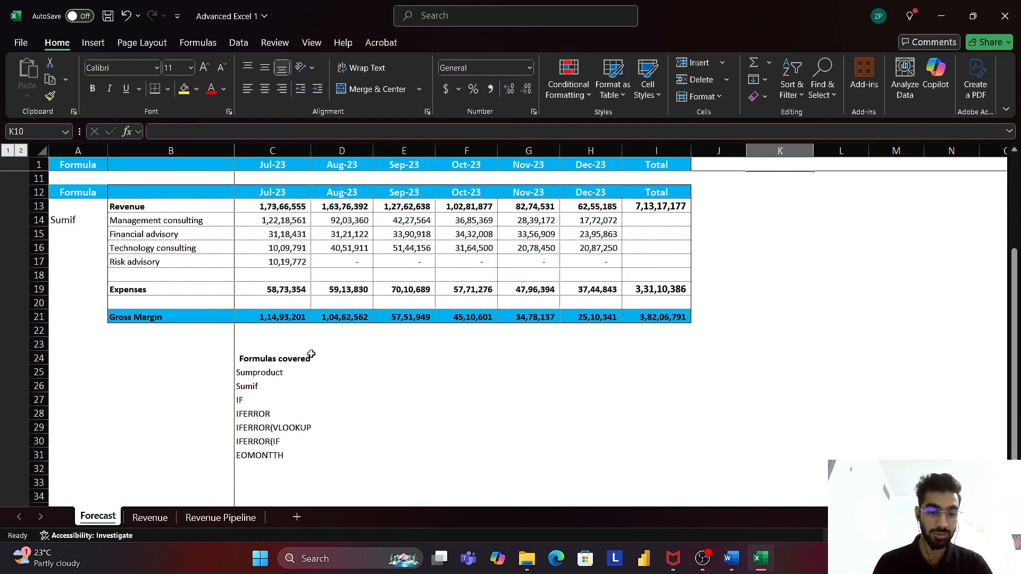
pyautogui.click(276, 372)
pyautogui.click(184, 88)
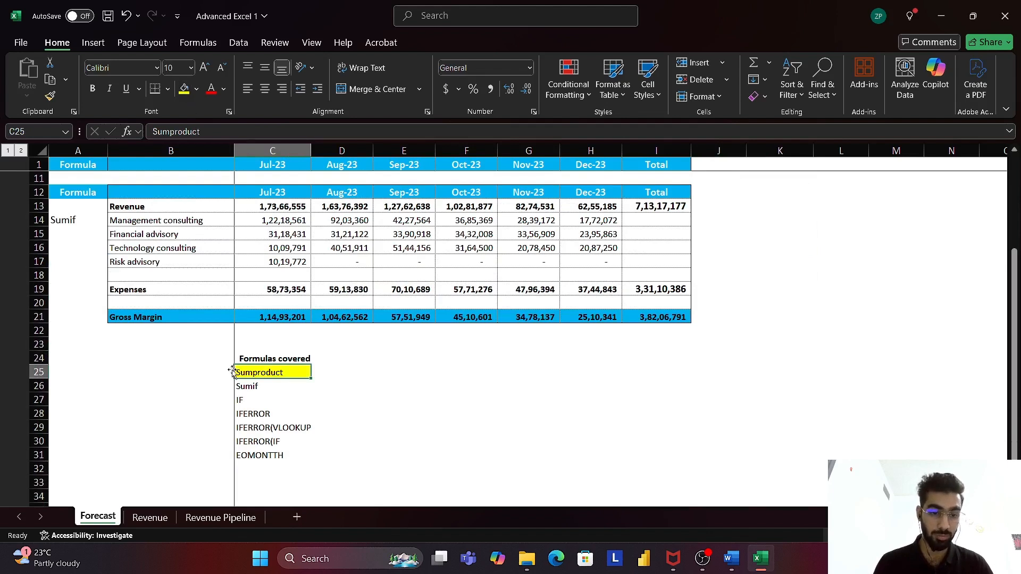
pyautogui.click(256, 387)
pyautogui.click(184, 89)
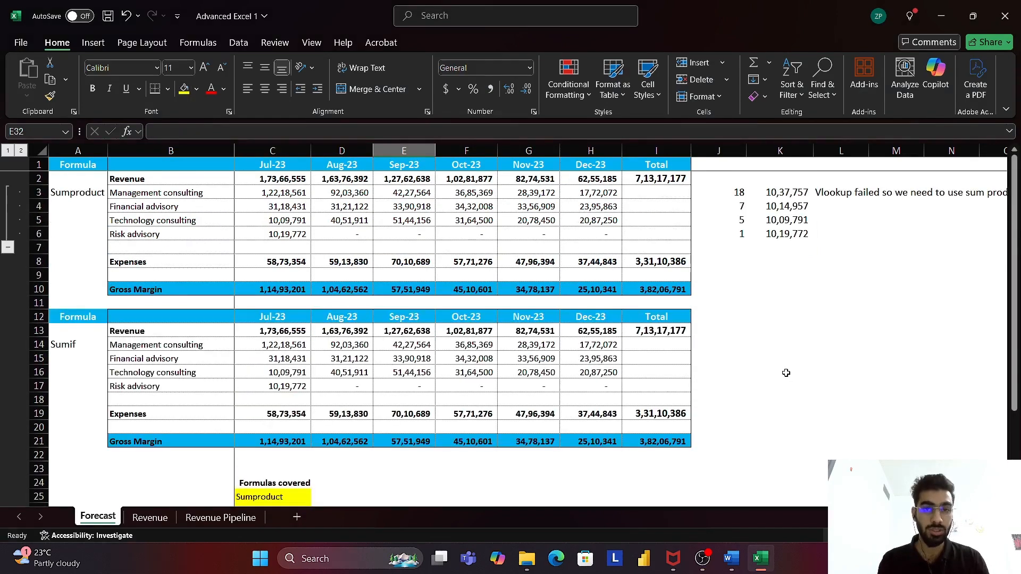